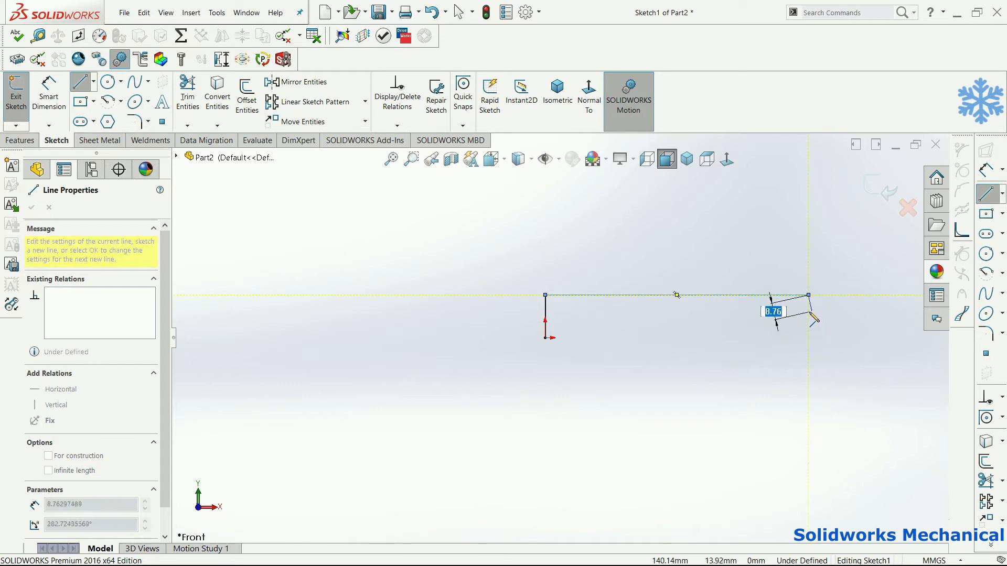
Step: Continue the shaft outline with a shallow rectangular groove and a short collar line level with the long upper edge
{"action": "left_click", "coordinate": [839, 305]}
{"action": "left_click", "coordinate": [849, 296]}
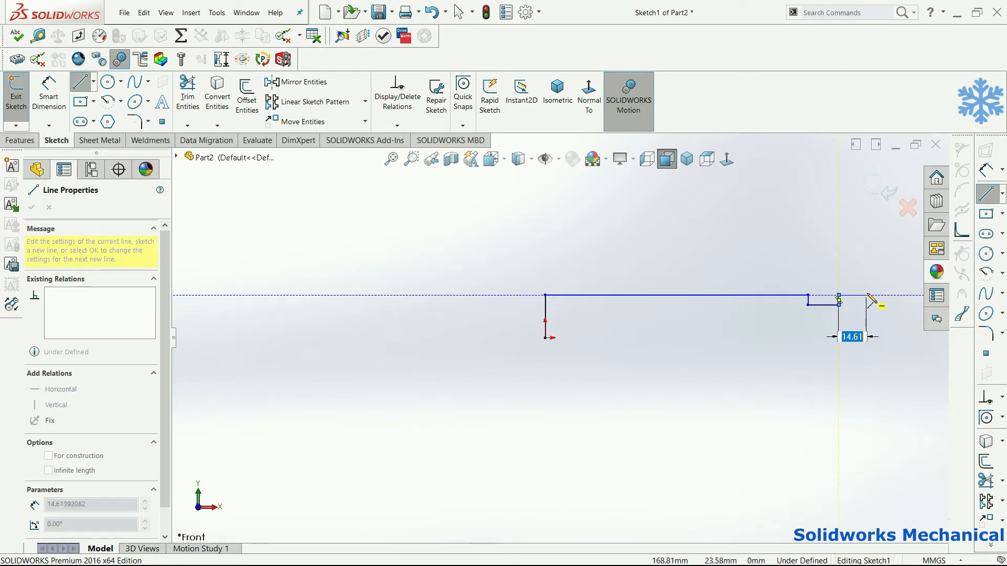
{"action": "left_click", "coordinate": [854, 296]}
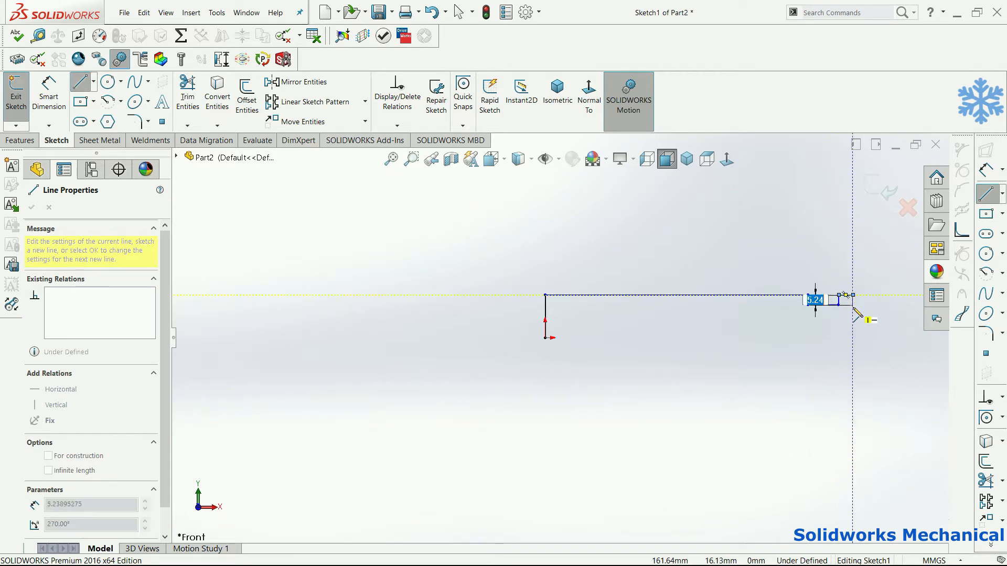
Step: Step the outline slightly down past the collar, continue it horizontally and draw a short vertical end line
{"action": "scroll", "coordinate": [870, 310], "scroll_direction": "down", "scroll_amount": 3}
{"action": "scroll", "coordinate": [876, 309], "scroll_direction": "down", "scroll_amount": 4}
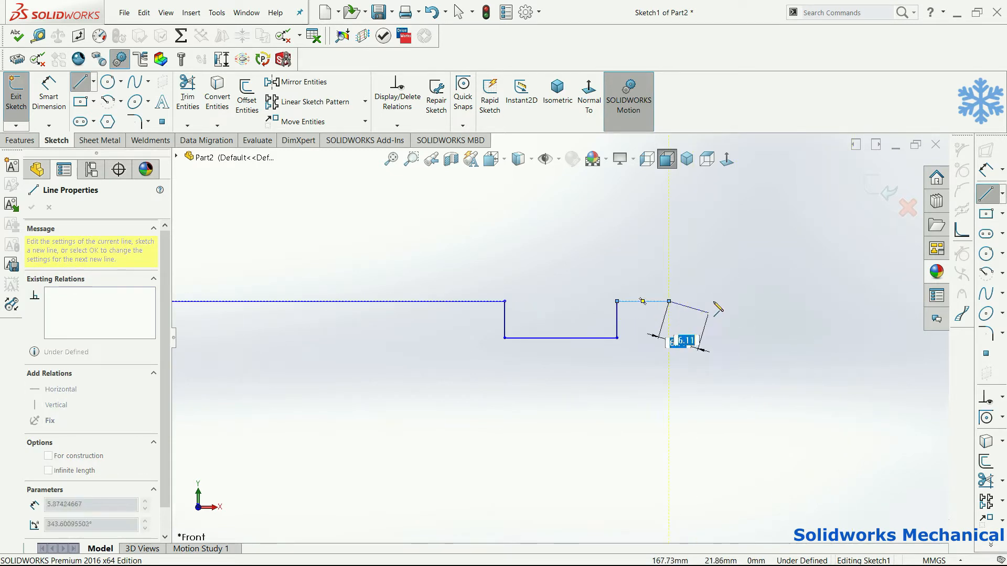
{"action": "left_click", "coordinate": [668, 313]}
{"action": "left_click", "coordinate": [772, 313]}
{"action": "scroll", "coordinate": [781, 362], "scroll_direction": "up", "scroll_amount": 2}
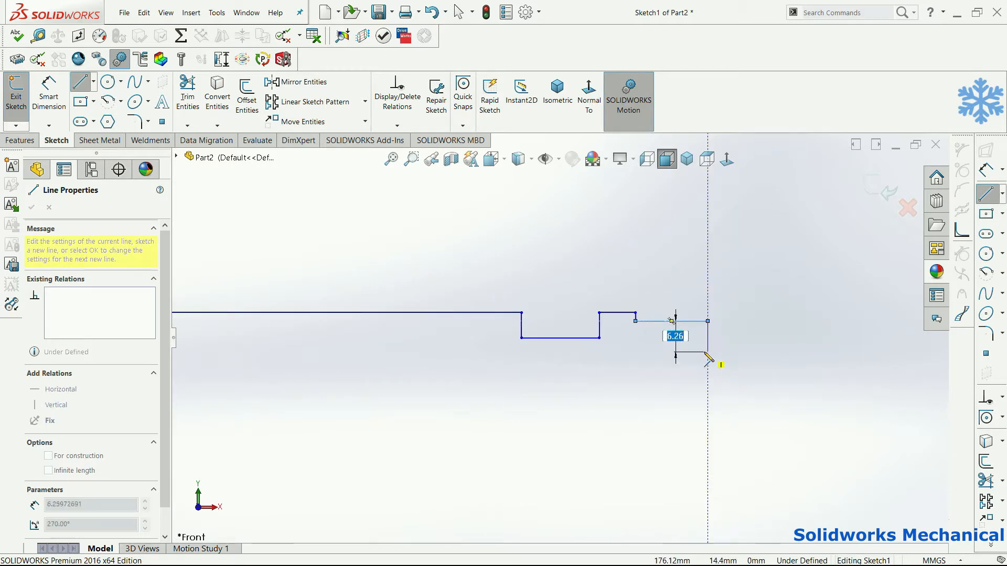
{"action": "left_click", "coordinate": [708, 367]}
{"action": "scroll", "coordinate": [560, 338], "scroll_direction": "up", "scroll_amount": 2}
{"action": "scroll", "coordinate": [409, 336], "scroll_direction": "up", "scroll_amount": 2}
{"action": "key", "text": "Escape"}
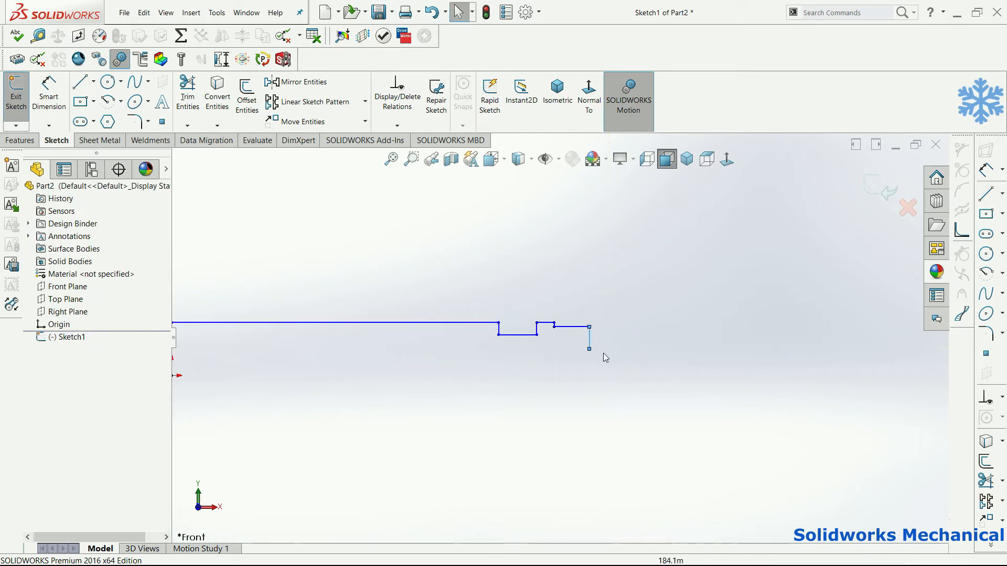
Step: Extend the vertical end line down to the origin's height and close the profile with a horizontal line about 177 mm long to the origin
{"action": "left_click_drag", "start_coordinate": [590, 349], "coordinate": [591, 375]}
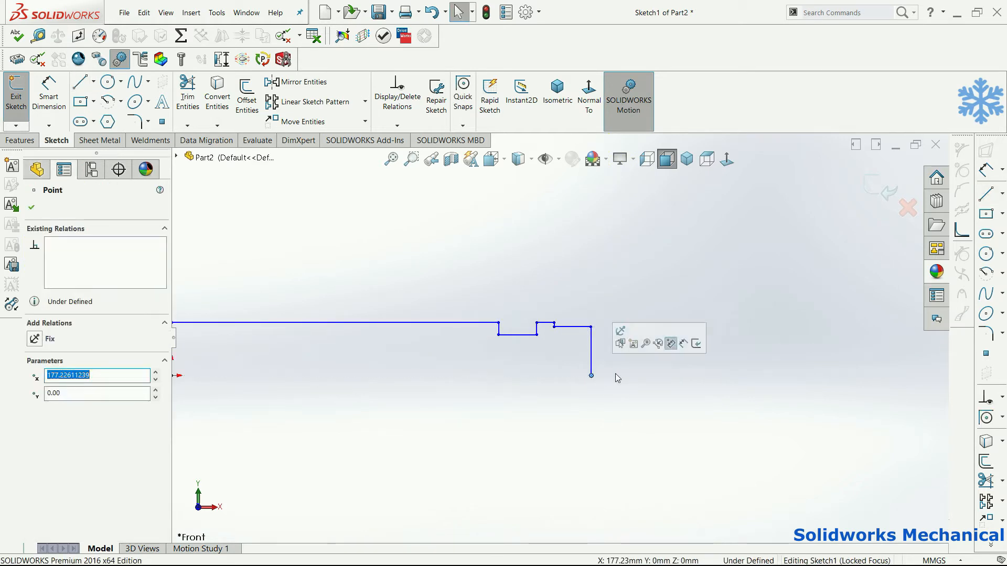
{"action": "right_click_drag", "start_coordinate": [606, 388], "coordinate": [577, 395]}
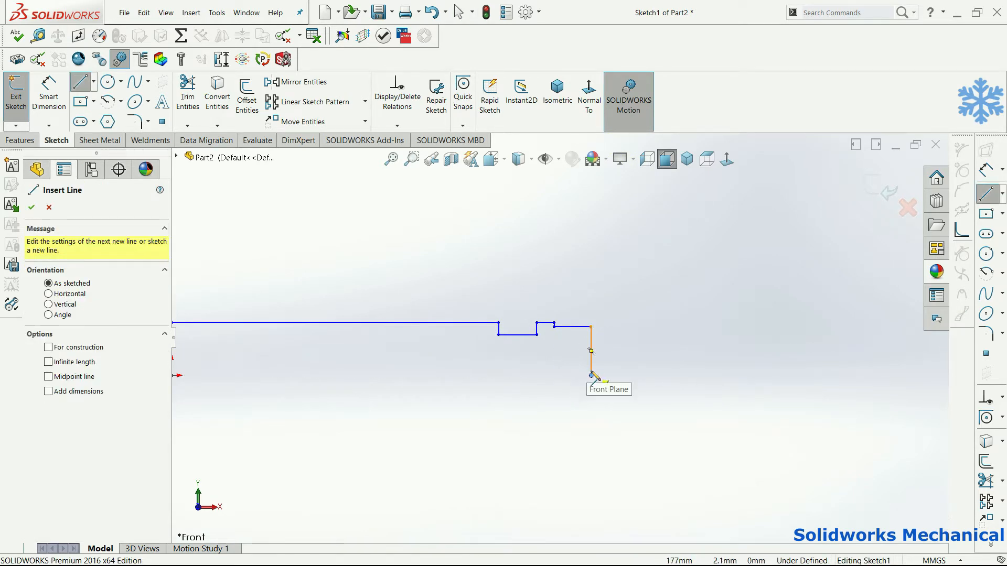
{"action": "left_click", "coordinate": [590, 375]}
{"action": "scroll", "coordinate": [560, 341], "scroll_direction": "up", "scroll_amount": 3}
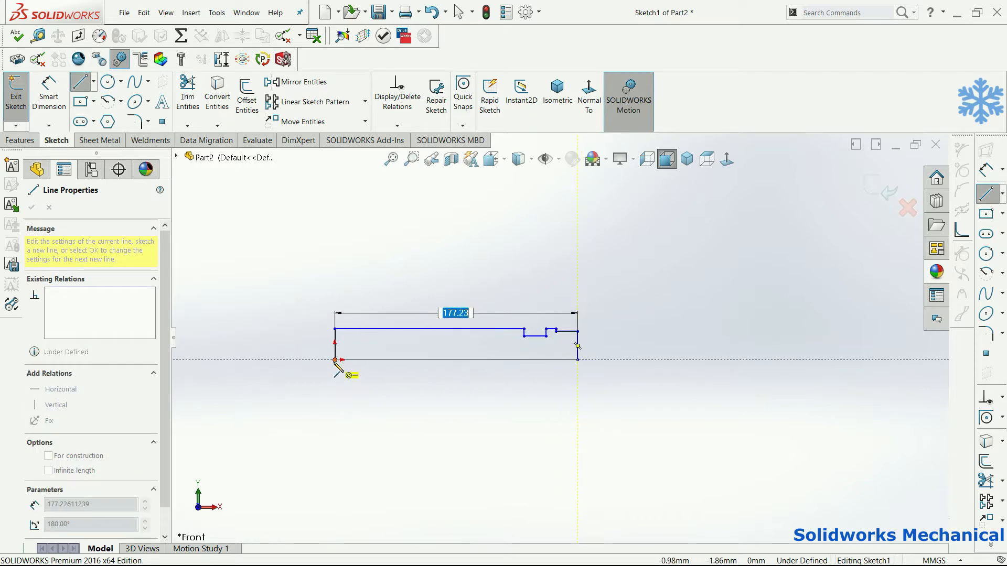
{"action": "left_click", "coordinate": [335, 360]}
Step: Dimension the height between the long upper edge and the profile's base line as 60/2 mm
{"action": "right_click_drag", "start_coordinate": [555, 386], "coordinate": [506, 353]}
{"action": "left_click", "coordinate": [460, 329]}
{"action": "left_click", "coordinate": [454, 361]}
{"action": "left_click", "coordinate": [454, 364]}
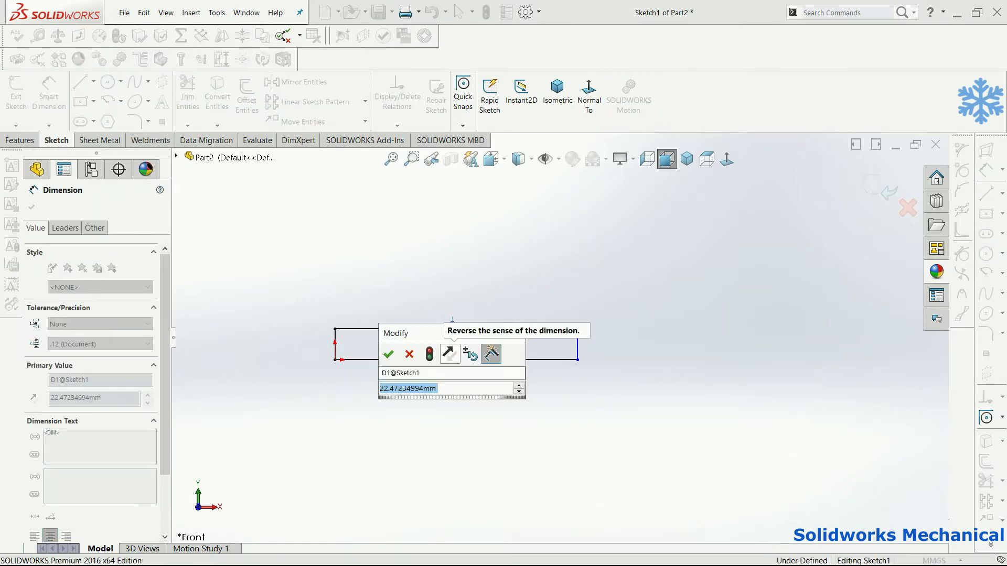
{"action": "type", "text": "60/2"}
{"action": "key", "text": "Return"}
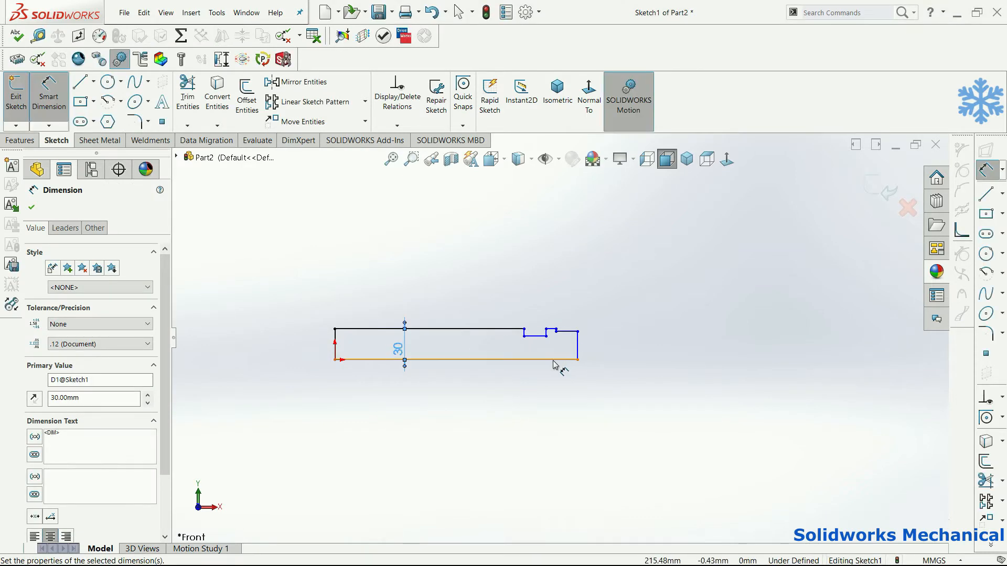
{"action": "scroll", "coordinate": [541, 337], "scroll_direction": "down", "scroll_amount": 3}
{"action": "left_click", "coordinate": [530, 340]}
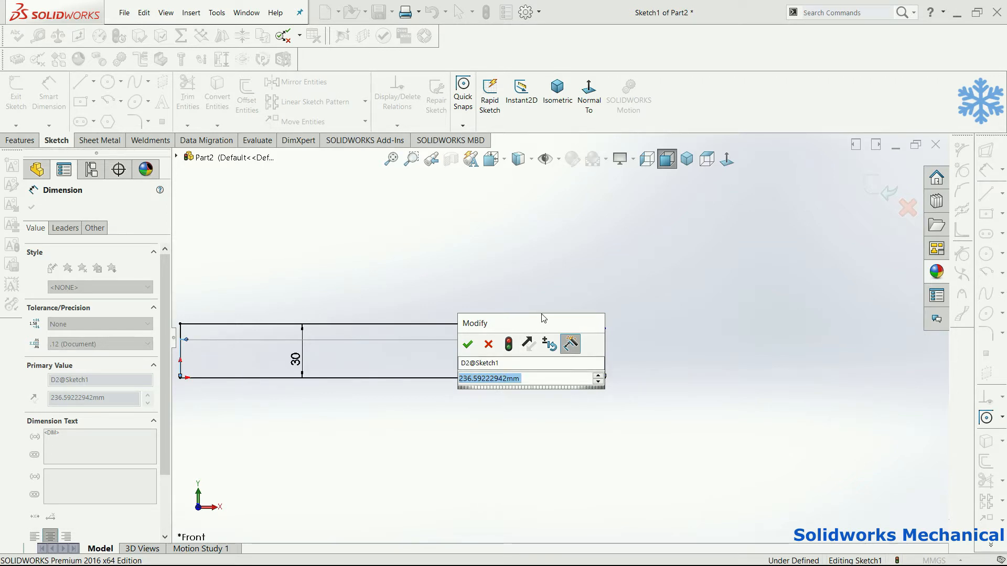
{"action": "type", "text": "650"}
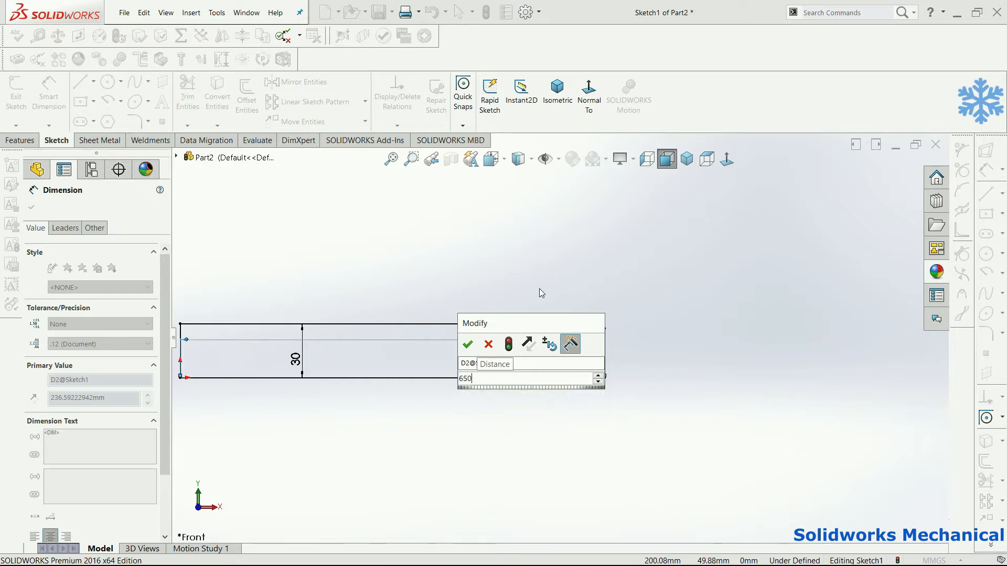
{"action": "key", "text": "Return"}
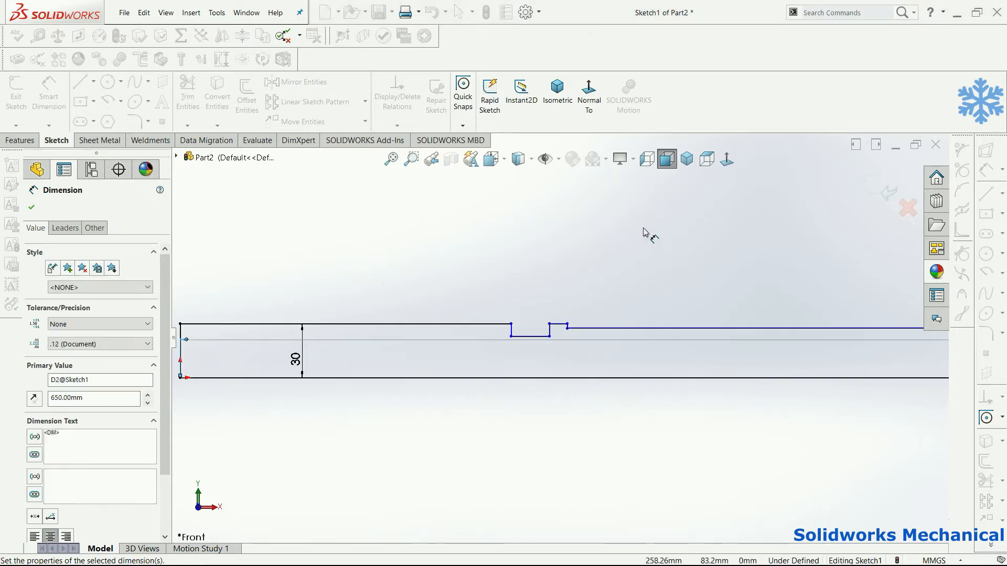
{"action": "key", "text": "f"}
{"action": "key", "text": "Escape"}
{"action": "scroll", "coordinate": [515, 357], "scroll_direction": "up", "scroll_amount": 3}
{"action": "left_click", "coordinate": [896, 363]}
{"action": "key", "text": "Delete"}
Step: Dimension the long upper edge between the origin end and the groove as 650 mm
{"action": "key", "text": "d"}
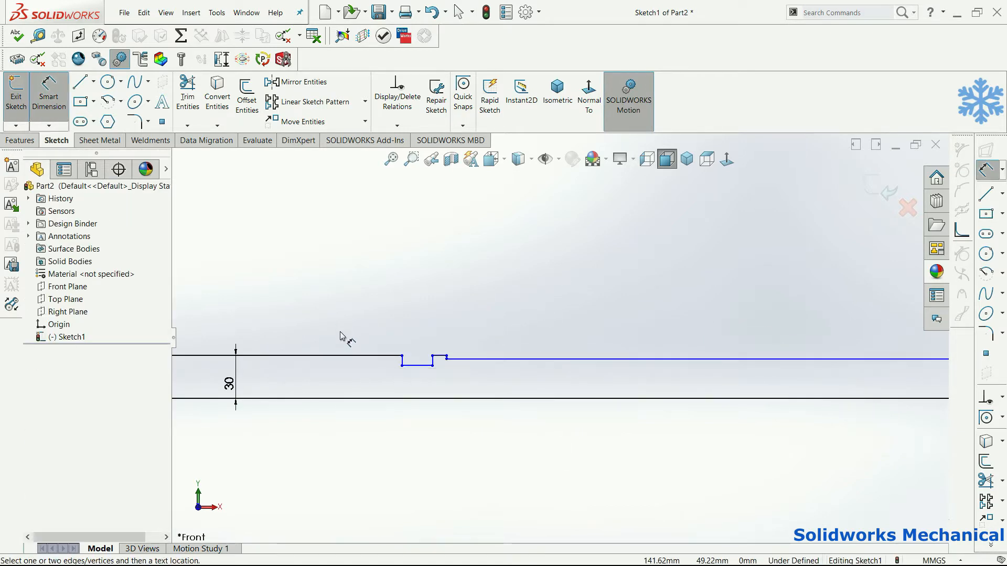
{"action": "left_click", "coordinate": [338, 355]}
{"action": "left_click", "coordinate": [335, 329]}
{"action": "type", "text": "650"}
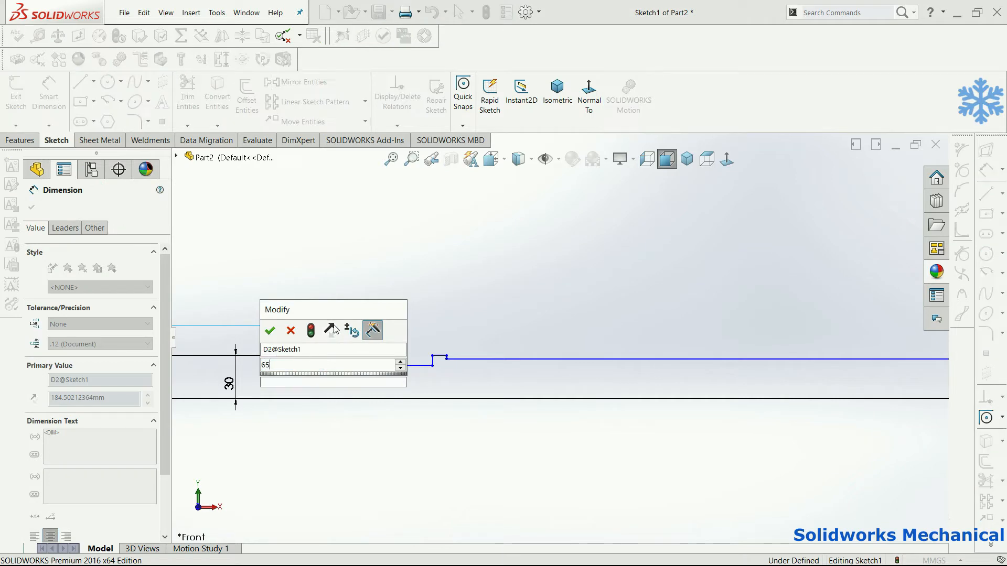
{"action": "key", "text": "Return"}
{"action": "key", "text": "f"}
{"action": "key", "text": "Escape"}
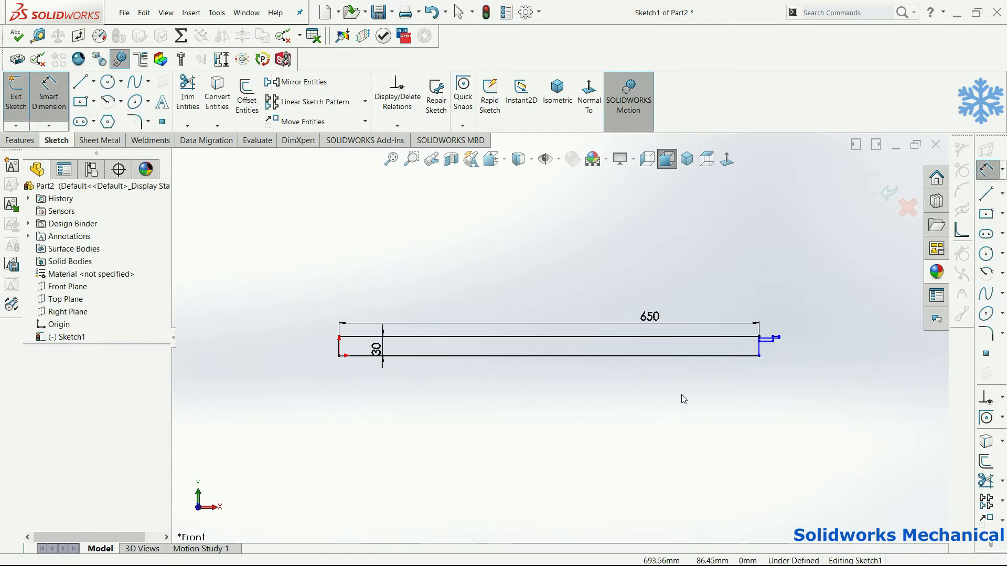
Step: Move the profile's vertical end line outward beyond the groove and collar so the outline no longer overlaps itself
{"action": "scroll", "coordinate": [681, 396], "scroll_direction": "down", "scroll_amount": 4}
{"action": "key", "text": "f"}
{"action": "scroll", "coordinate": [838, 314], "scroll_direction": "down", "scroll_amount": 5}
{"action": "left_click_drag", "start_coordinate": [597, 394], "coordinate": [669, 393]}
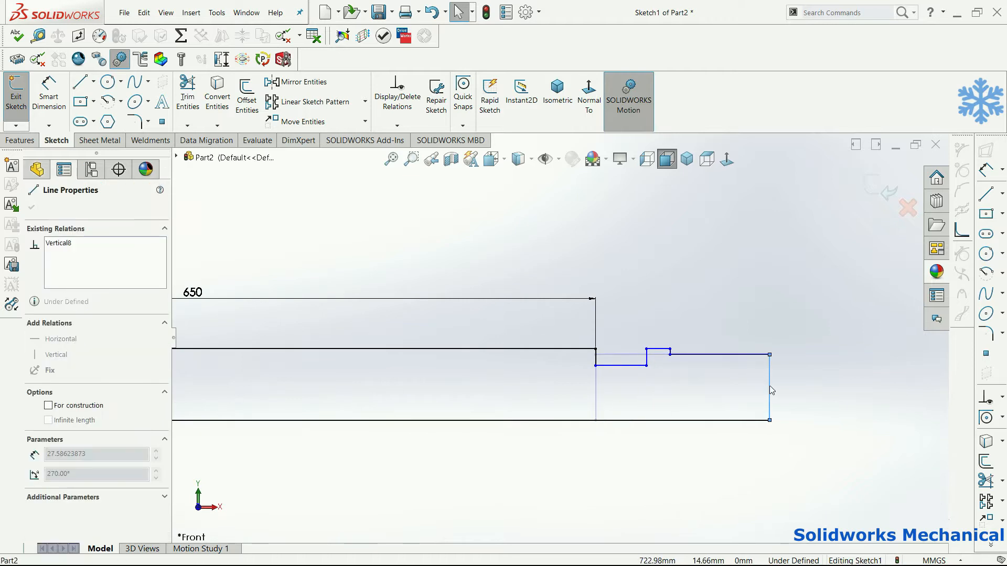
{"action": "left_click_drag", "start_coordinate": [769, 386], "coordinate": [770, 386]}
Step: Dimension the height of the vertical end line as 25 mm
{"action": "right_click_drag", "start_coordinate": [769, 386], "coordinate": [747, 285]}
{"action": "left_click", "coordinate": [806, 383]}
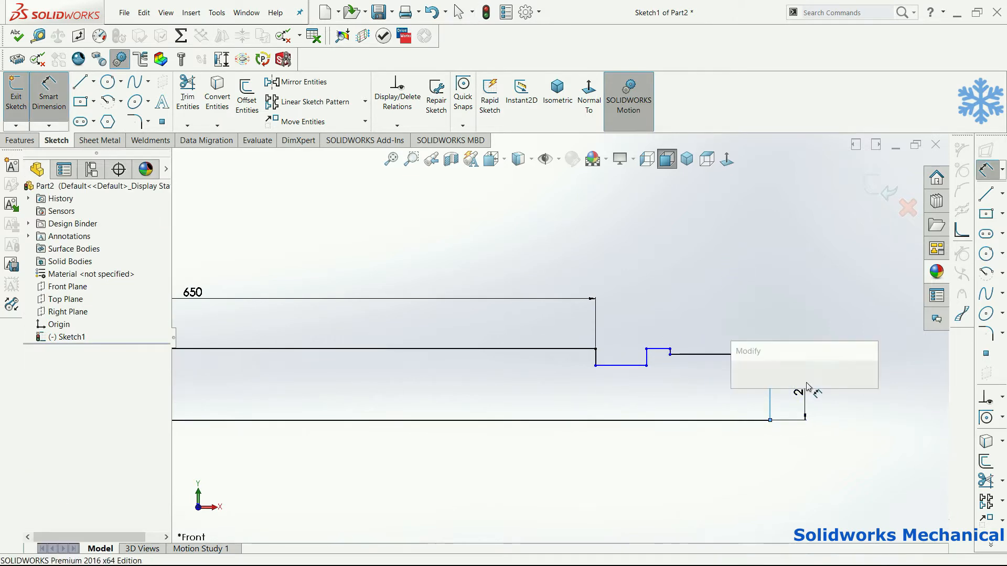
{"action": "type", "text": "25"}
{"action": "key", "text": "Return"}
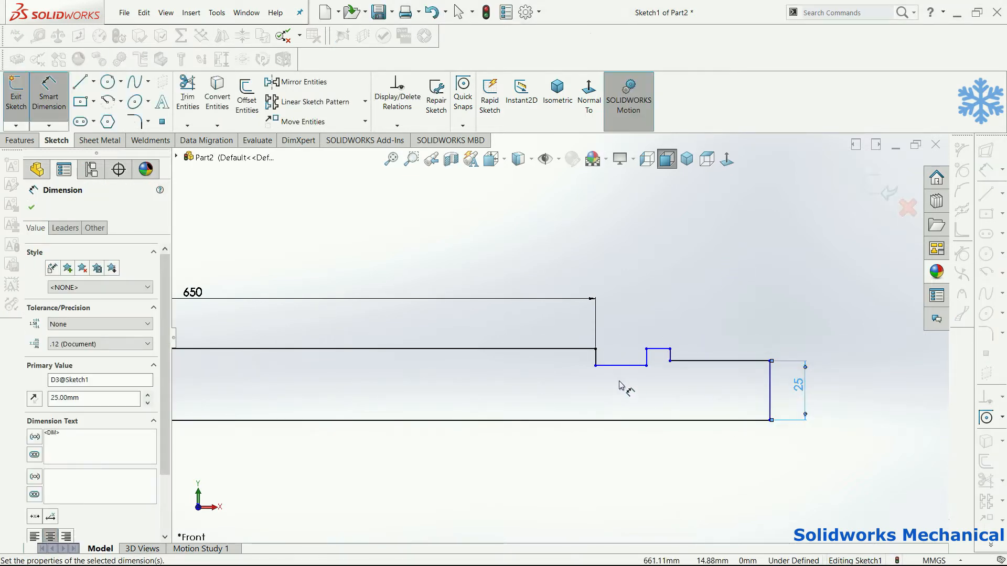
Step: Dimension the height of the groove floor above the base line as 55/2 mm
{"action": "left_click", "coordinate": [622, 365]}
{"action": "left_click", "coordinate": [624, 421]}
{"action": "left_click", "coordinate": [620, 401]}
{"action": "type", "text": "55/"}
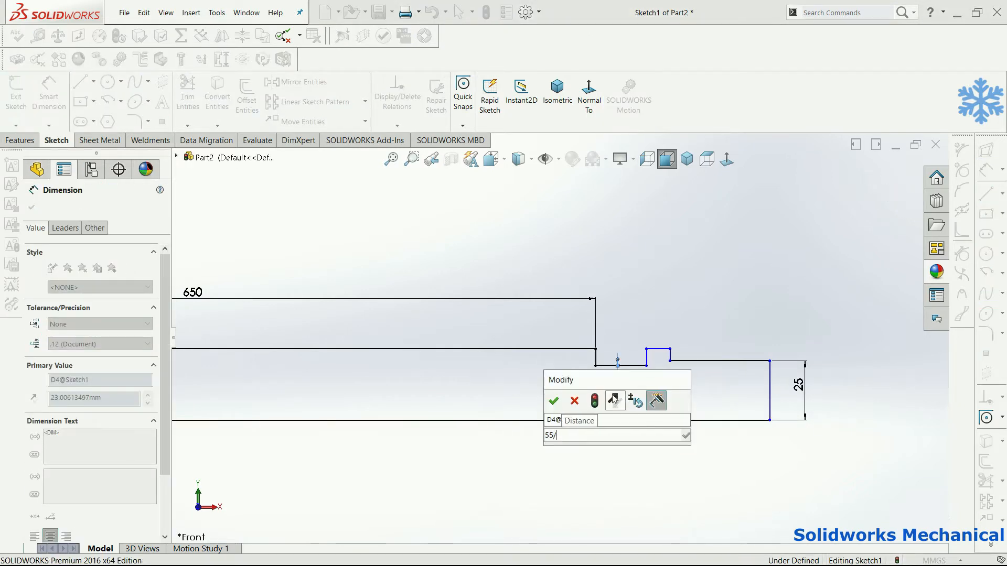
{"action": "type", "text": "2"}
{"action": "key", "text": "Return"}
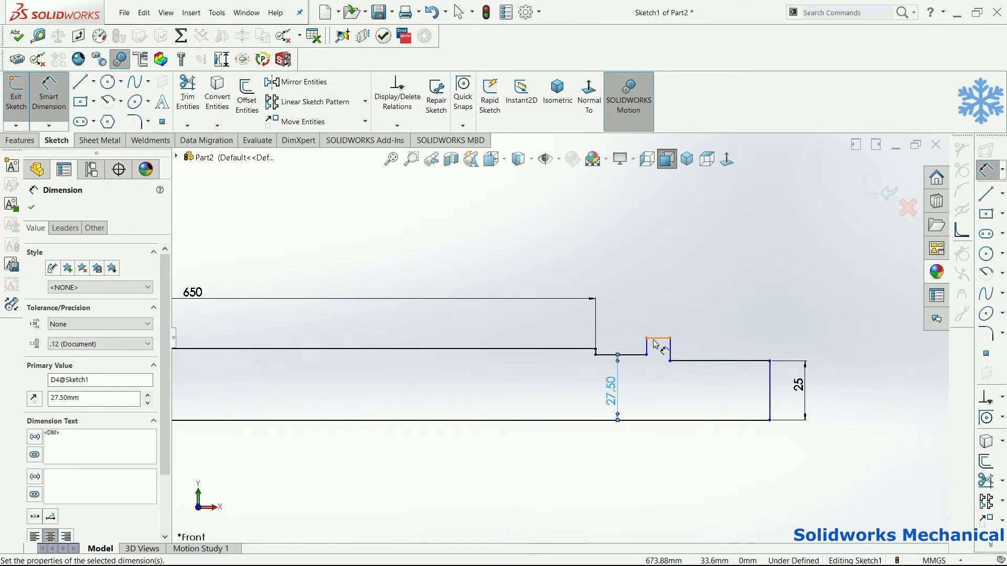
Step: Dimension the height of the collar's upper edge above the base line as 30 mm
{"action": "left_click", "coordinate": [655, 342]}
{"action": "left_click", "coordinate": [659, 422]}
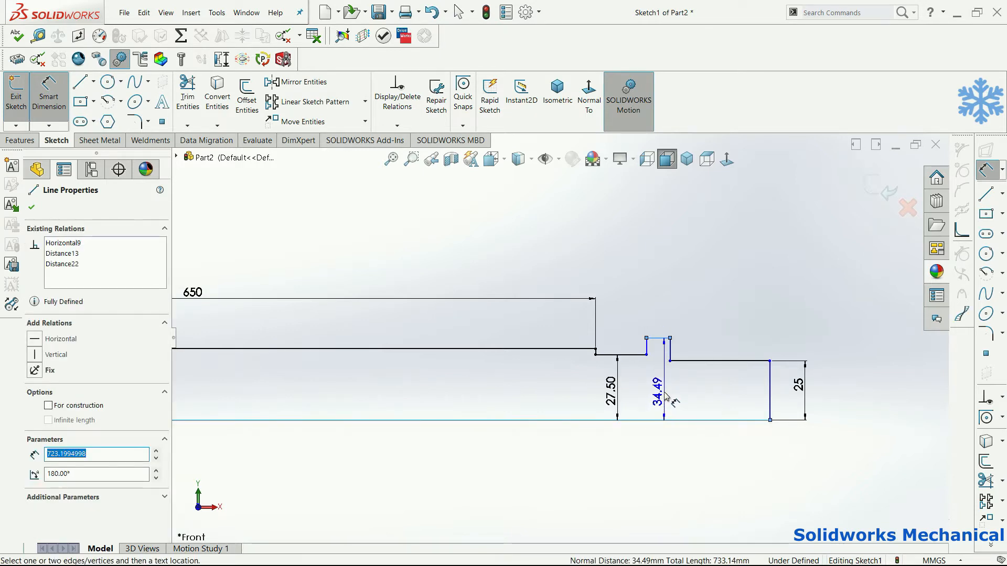
{"action": "left_click", "coordinate": [671, 407]}
{"action": "type", "text": "35"}
{"action": "key", "text": "BackSpace"}
{"action": "key", "text": "BackSpace"}
{"action": "type", "text": "30"}
{"action": "key", "text": "Return"}
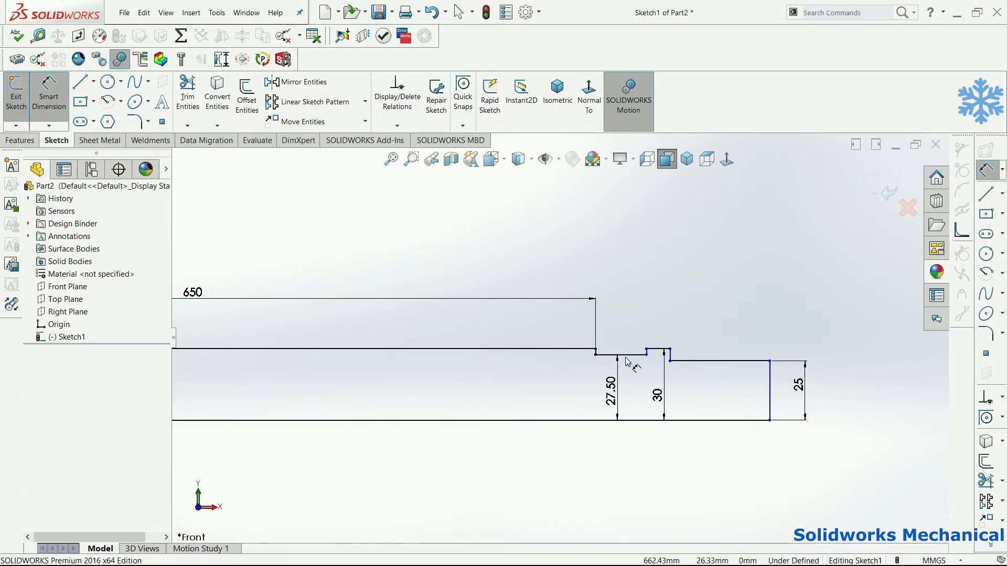
Step: Dimension the groove's width as 20 mm and the collar's width as 15 mm
{"action": "left_click", "coordinate": [625, 357]}
{"action": "left_click", "coordinate": [636, 329]}
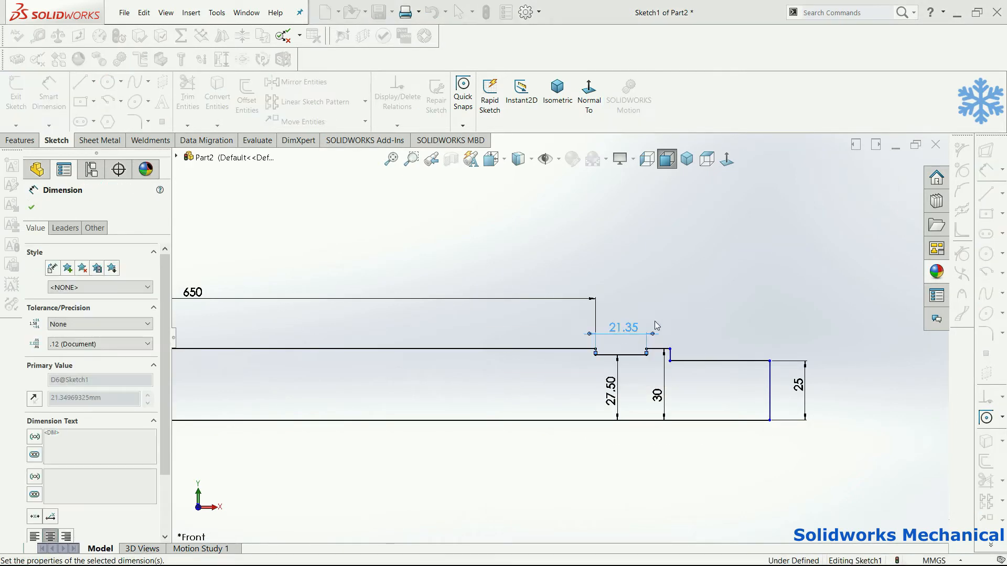
{"action": "type", "text": "20"}
{"action": "key", "text": "Return"}
{"action": "left_click", "coordinate": [658, 350]}
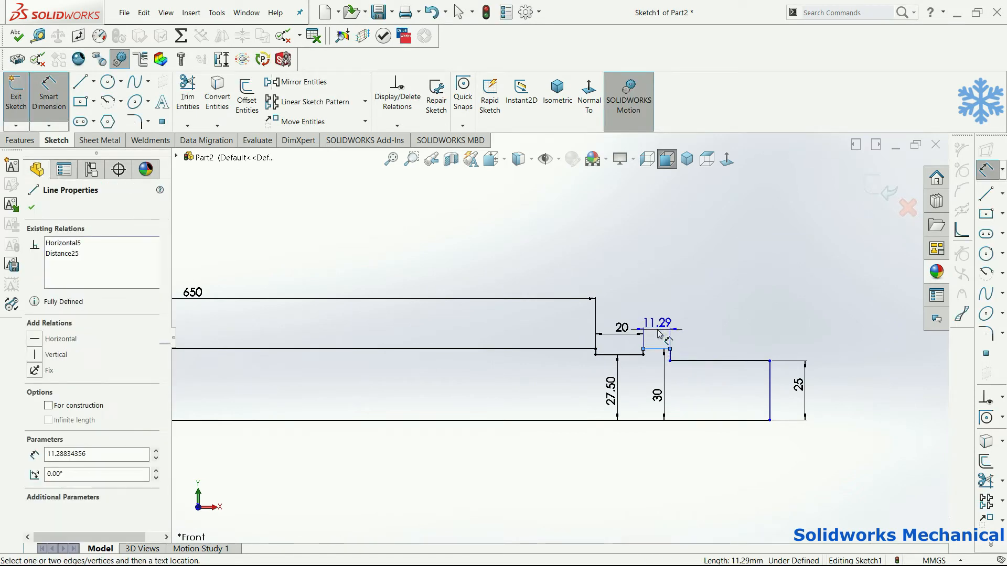
{"action": "left_click", "coordinate": [659, 331]}
{"action": "type", "text": "15"}
{"action": "key", "text": "Return"}
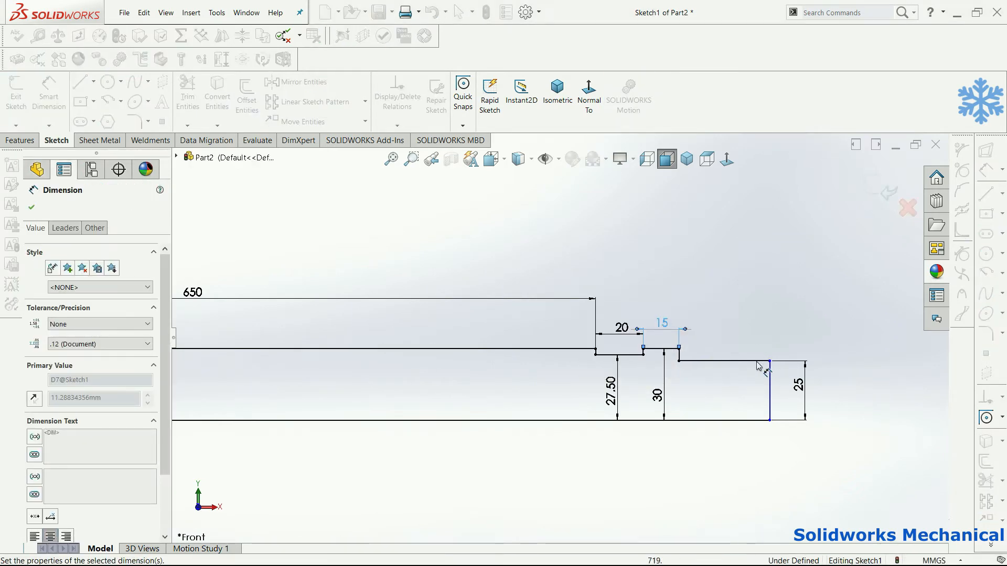
Step: Dimension the horizontal edge of the reduced end section as 60 mm
{"action": "left_click", "coordinate": [757, 361]}
{"action": "left_click", "coordinate": [737, 293]}
{"action": "type", "text": "60"}
{"action": "key", "text": "Return"}
{"action": "key", "text": "f"}
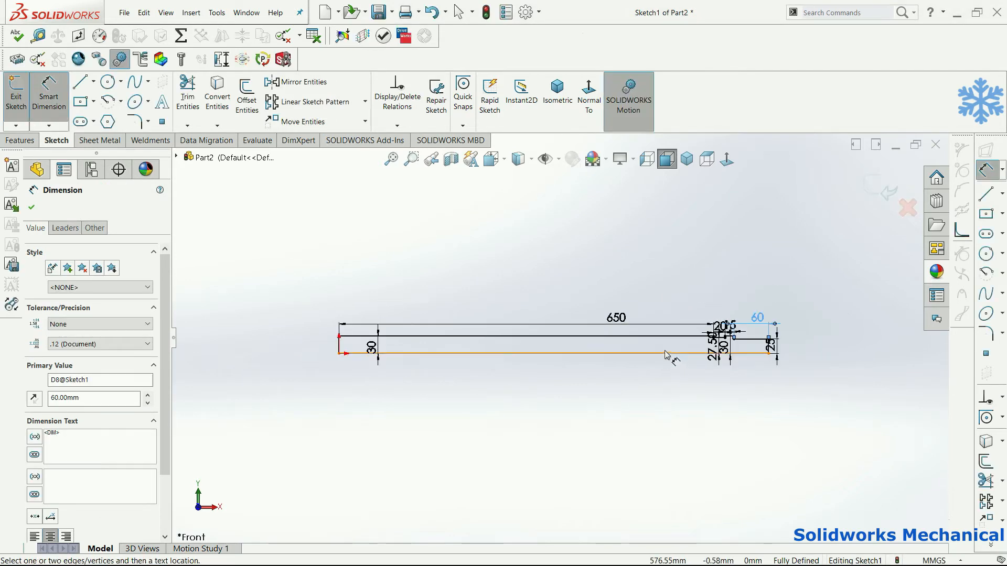
{"action": "key", "text": "Escape"}
{"action": "scroll", "coordinate": [600, 348], "scroll_direction": "down", "scroll_amount": 2}
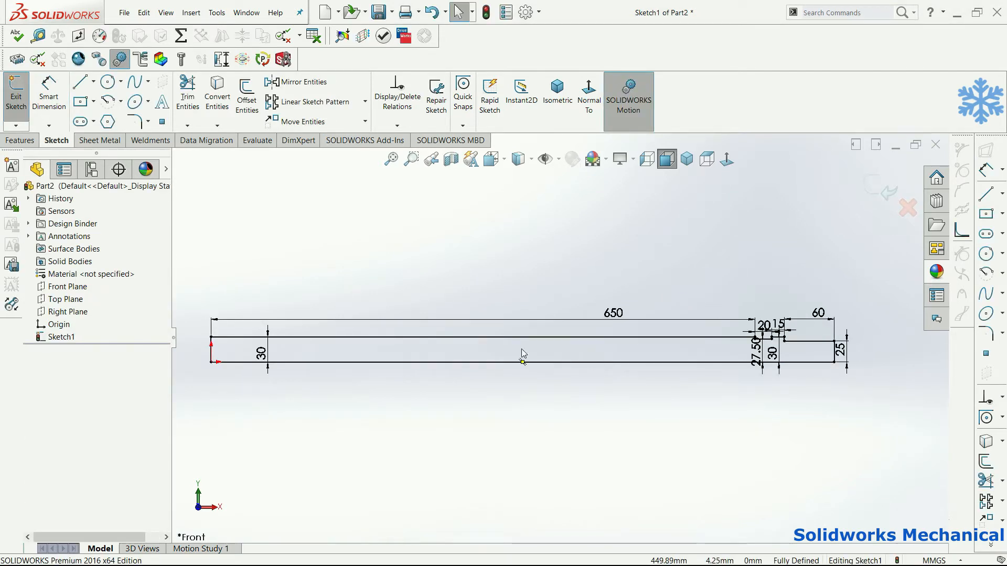
Step: Revolve the closed profile 360 degrees about its long base line to create the solid shaft
{"action": "left_click", "coordinate": [19, 140]}
{"action": "left_click", "coordinate": [59, 100]}
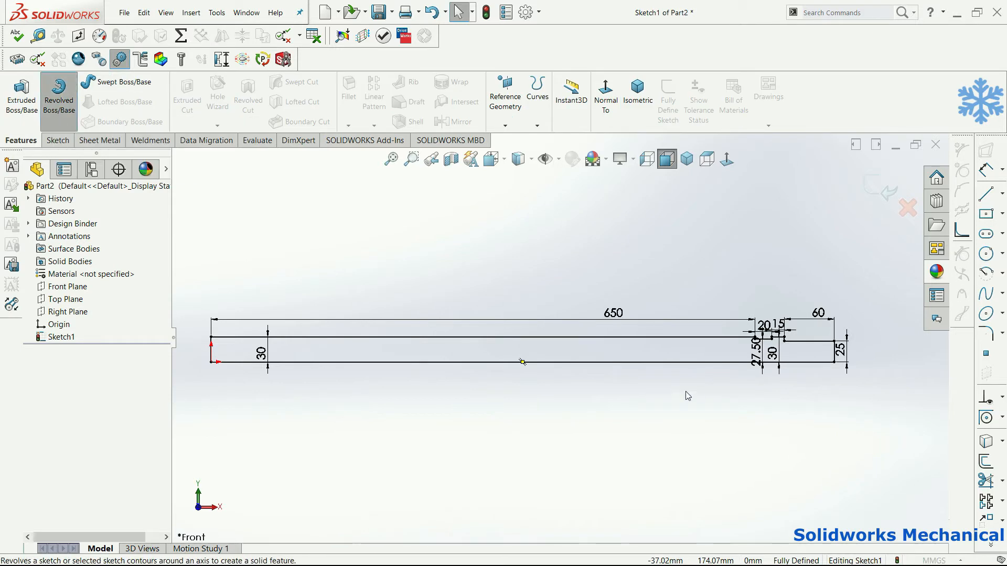
{"action": "left_click", "coordinate": [541, 454]}
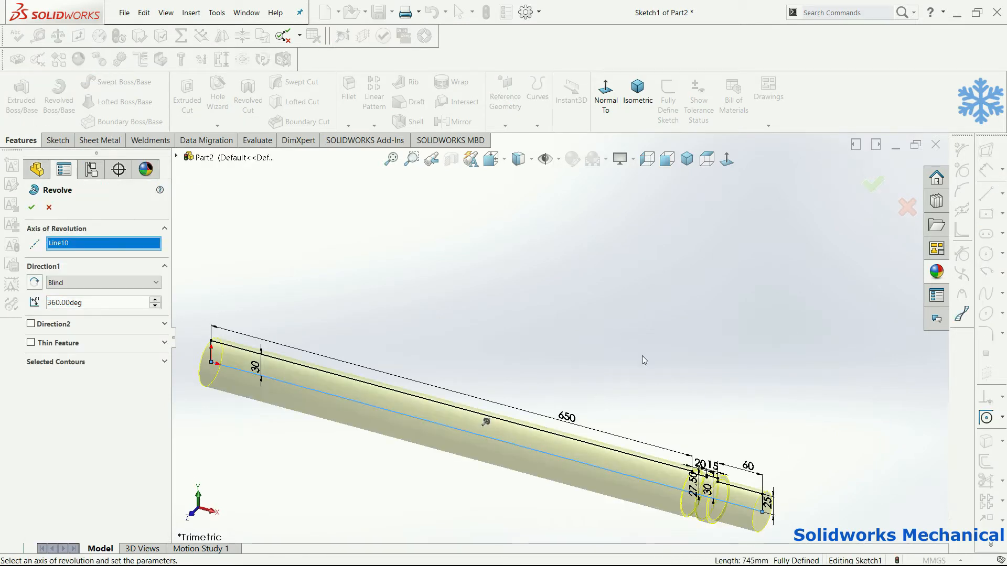
{"action": "middle_click_drag", "start_coordinate": [650, 348], "coordinate": [752, 292]}
{"action": "left_click", "coordinate": [874, 184]}
{"action": "middle_click_drag", "start_coordinate": [422, 295], "coordinate": [347, 294]}
{"action": "scroll", "coordinate": [536, 257], "scroll_direction": "up", "scroll_amount": 3}
{"action": "key", "text": "f"}
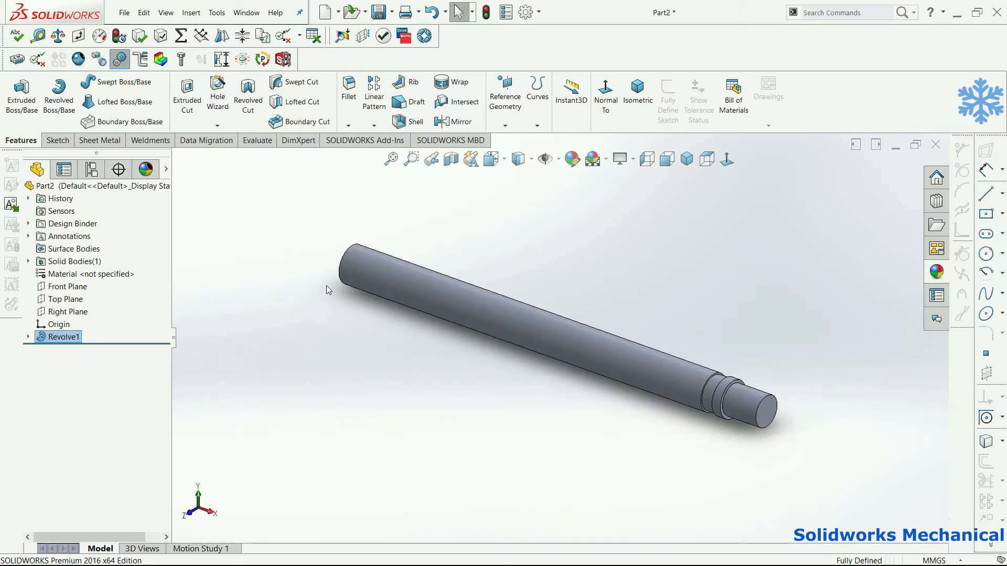
Step: Start a Hole Wizard feature specified as an ISO straight tapped hole, type Tapped hole, size M12
{"action": "left_click", "coordinate": [217, 94]}
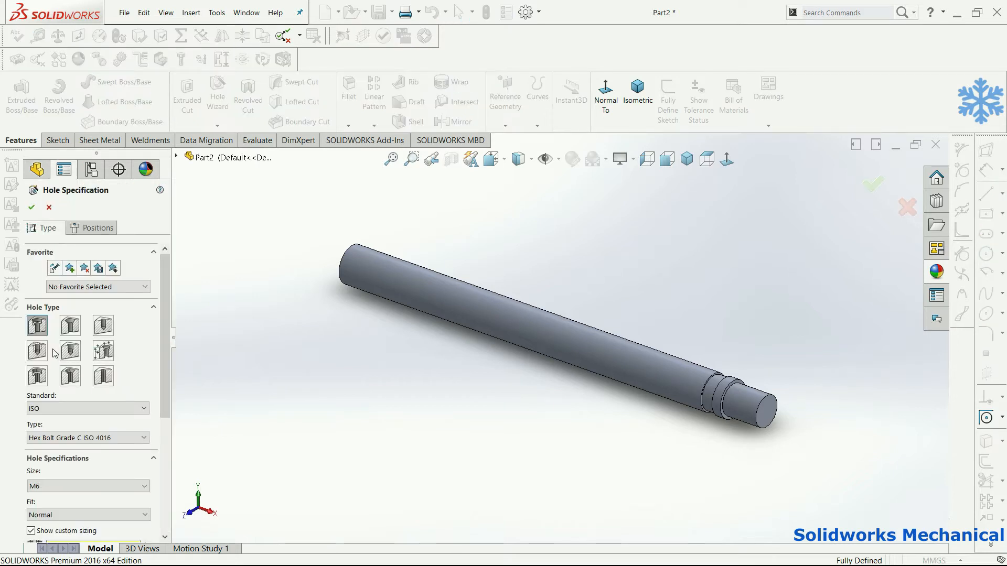
{"action": "left_click", "coordinate": [43, 352]}
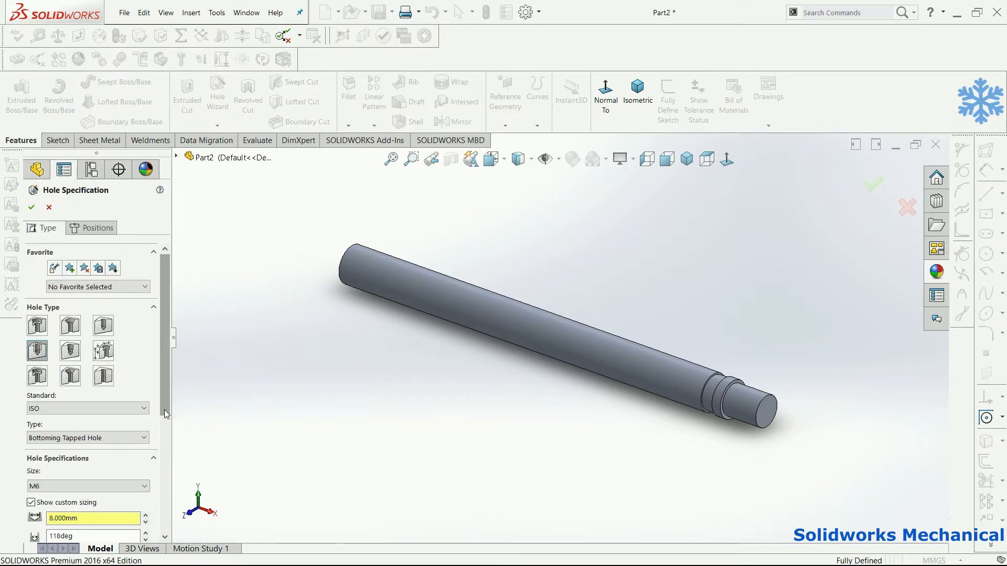
{"action": "scroll", "coordinate": [164, 411], "scroll_direction": "down", "scroll_amount": 1}
{"action": "left_click", "coordinate": [115, 402]}
{"action": "left_click", "coordinate": [58, 428]}
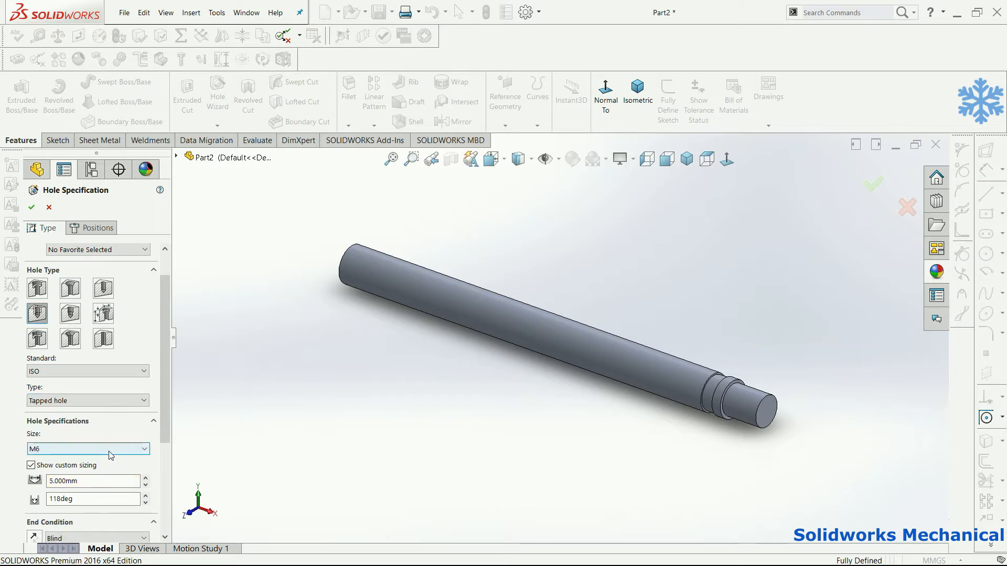
{"action": "left_click", "coordinate": [111, 450]}
{"action": "left_click", "coordinate": [78, 407]}
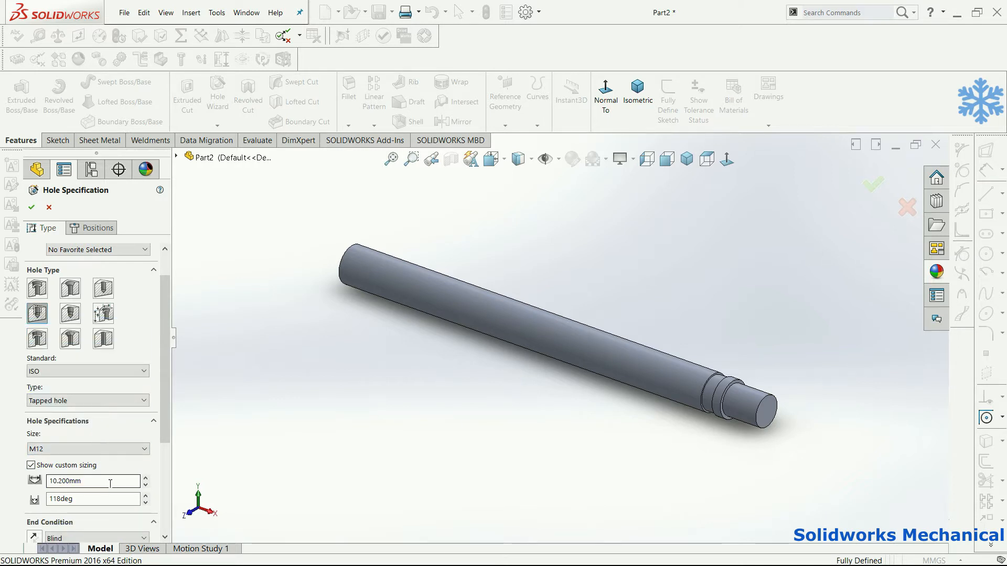
{"action": "scroll", "coordinate": [152, 472], "scroll_direction": "down", "scroll_amount": 3}
Step: Place the tapped hole with a 3D sketch, putting one point on each end face of the shaft
{"action": "left_click", "coordinate": [92, 228]}
{"action": "left_click", "coordinate": [110, 344]}
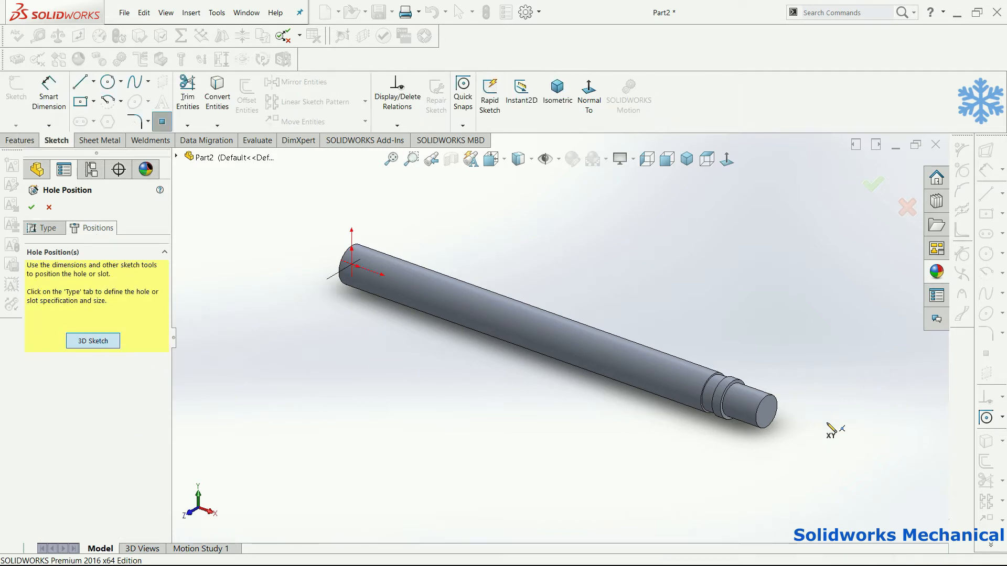
{"action": "left_click", "coordinate": [766, 414]}
{"action": "middle_click_drag", "start_coordinate": [411, 321], "coordinate": [651, 407]}
{"action": "middle_click_drag", "start_coordinate": [835, 388], "coordinate": [704, 423]}
{"action": "scroll", "coordinate": [702, 430], "scroll_direction": "down", "scroll_amount": 5}
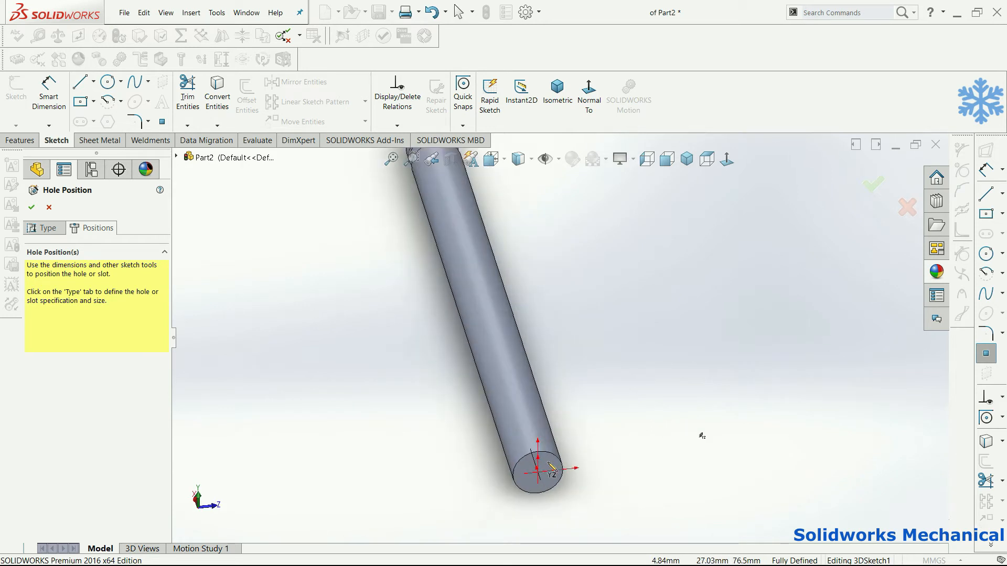
{"action": "left_click", "coordinate": [492, 456]}
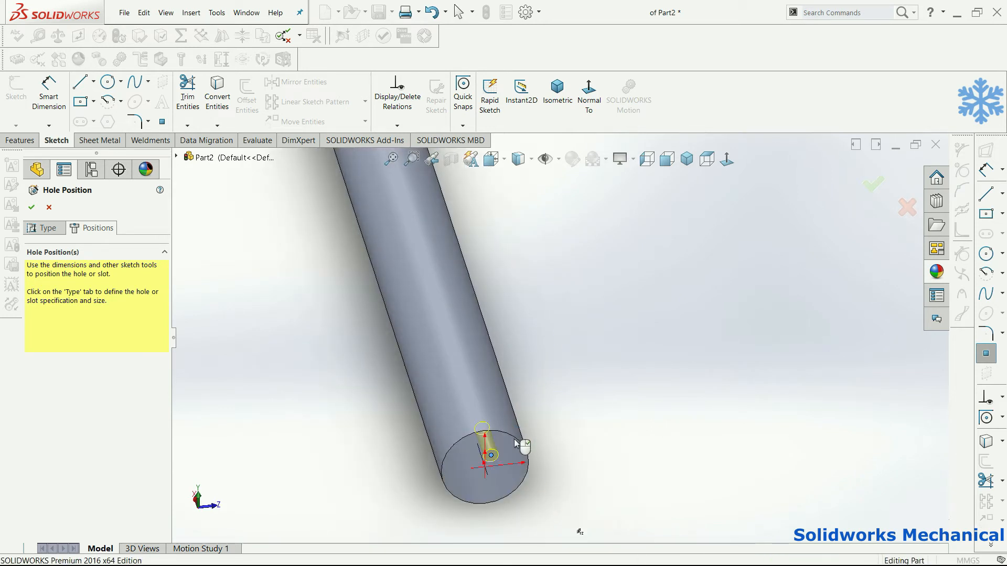
Step: Edit the tapped hole's positions and dimension the point on the plain end face to its circular edge as 0 mm
{"action": "right_click", "coordinate": [72, 352]}
{"action": "left_click", "coordinate": [87, 321]}
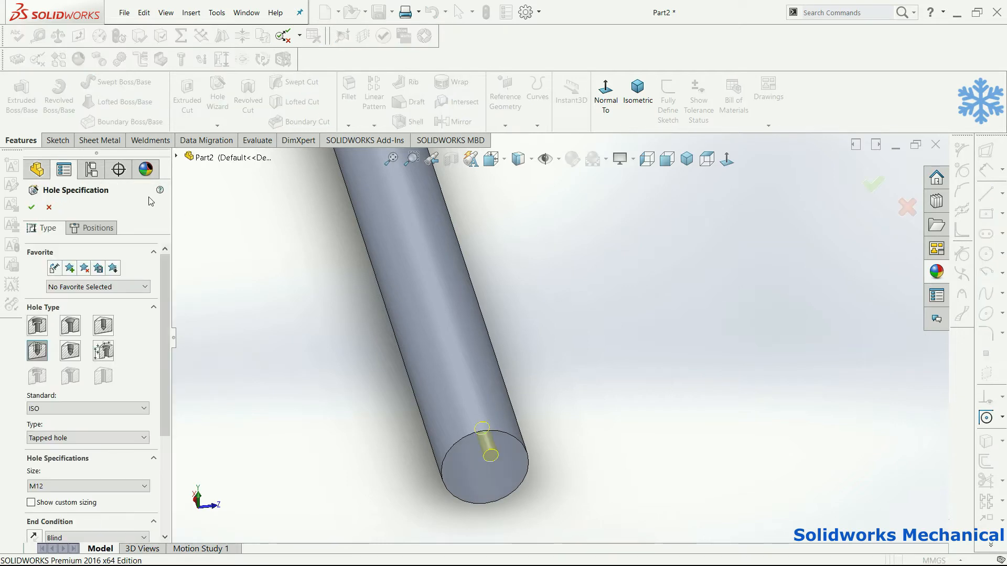
{"action": "left_click", "coordinate": [70, 230]}
{"action": "right_click_drag", "start_coordinate": [552, 468], "coordinate": [560, 345]}
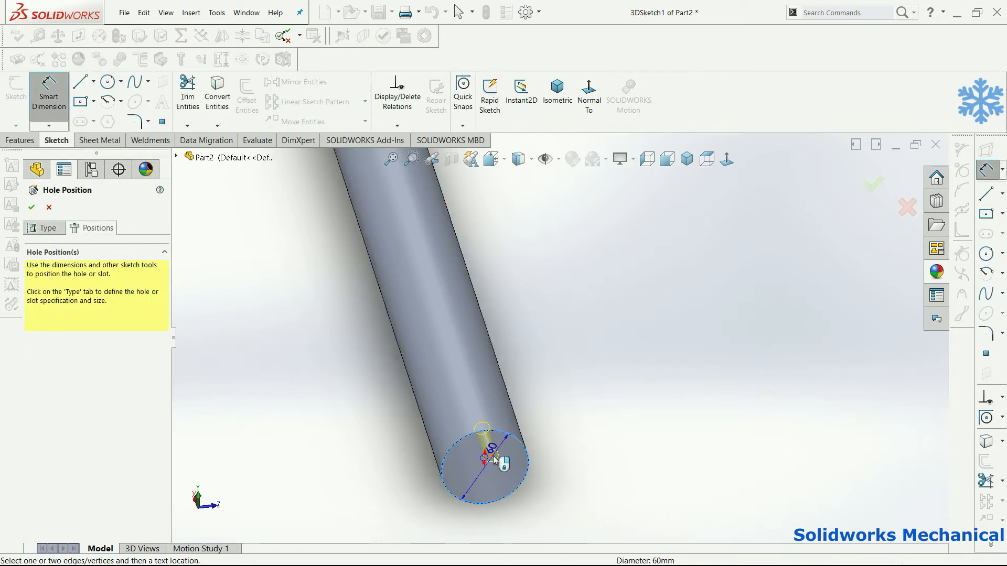
{"action": "left_click", "coordinate": [492, 456]}
{"action": "left_click", "coordinate": [523, 466]}
{"action": "left_click", "coordinate": [550, 420]}
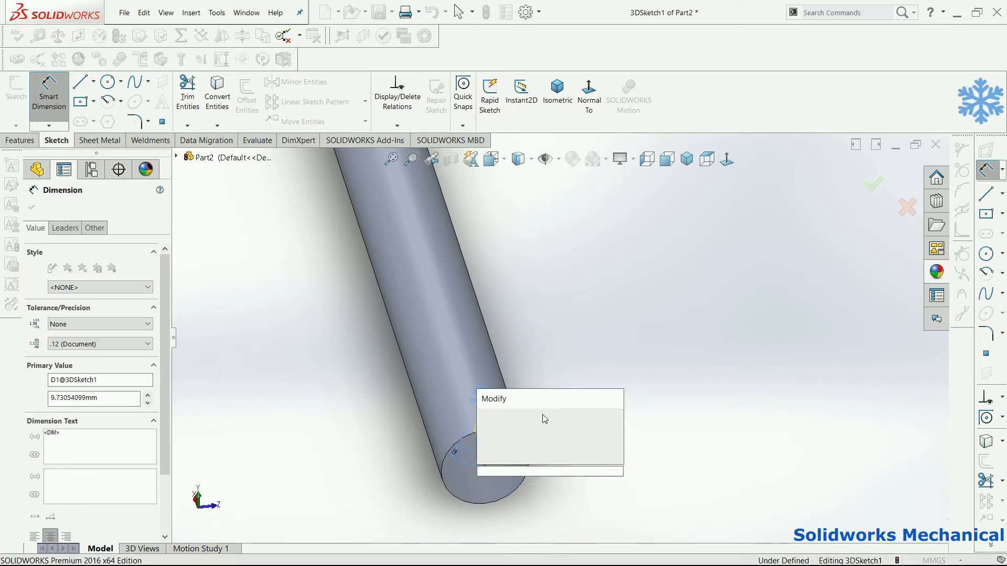
{"action": "type", "text": "0"}
{"action": "key", "text": "Return"}
{"action": "key", "text": "f"}
{"action": "middle_click_drag", "start_coordinate": [672, 294], "coordinate": [527, 281]}
{"action": "middle_click_drag", "start_coordinate": [733, 414], "coordinate": [745, 368]}
{"action": "left_click", "coordinate": [874, 184]}
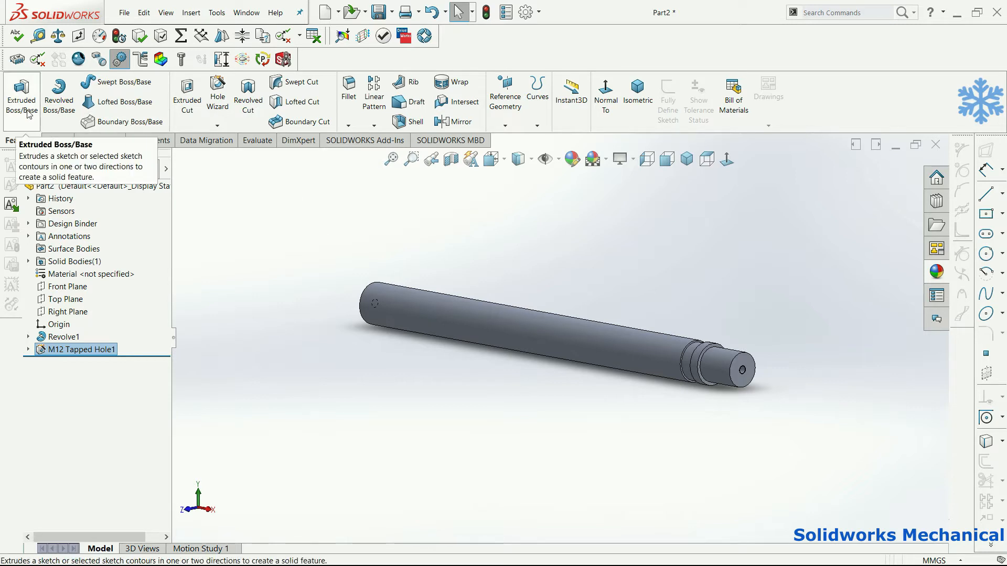
Step: Start a sketch on the shaft's plain end face and view it straight on
{"action": "left_click", "coordinate": [57, 140]}
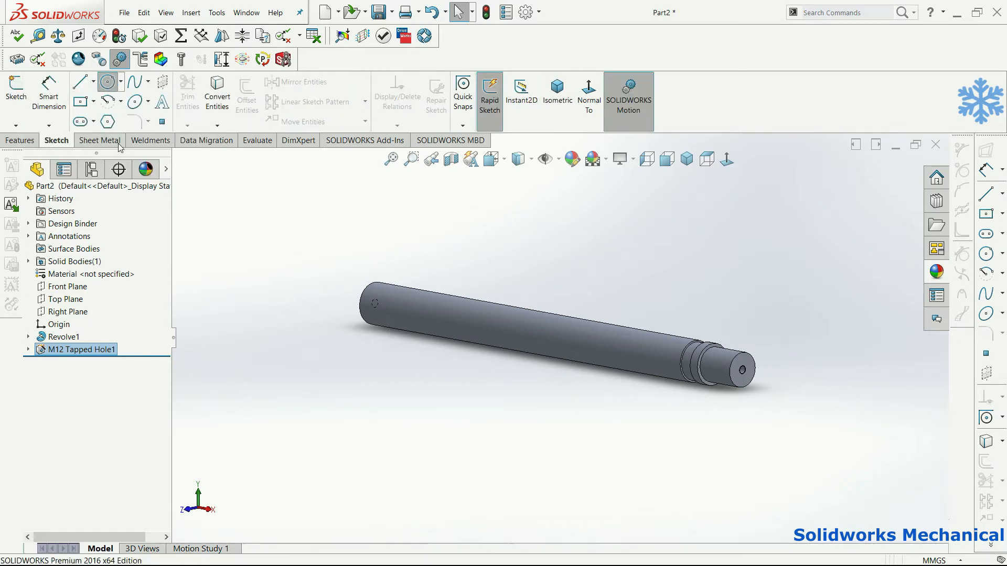
{"action": "left_click", "coordinate": [15, 90]}
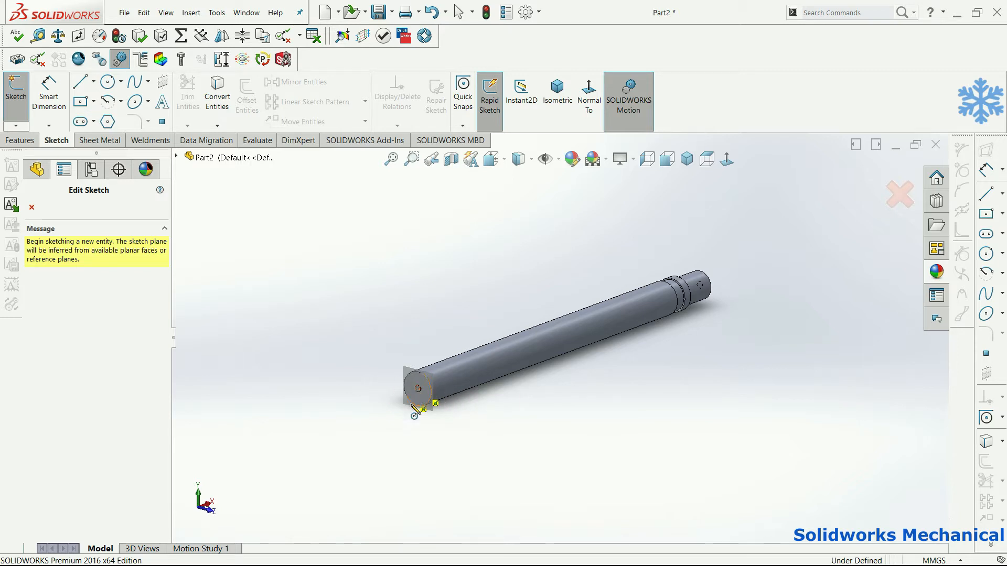
{"action": "scroll", "coordinate": [398, 379], "scroll_direction": "down", "scroll_amount": 4}
{"action": "left_click", "coordinate": [452, 373]}
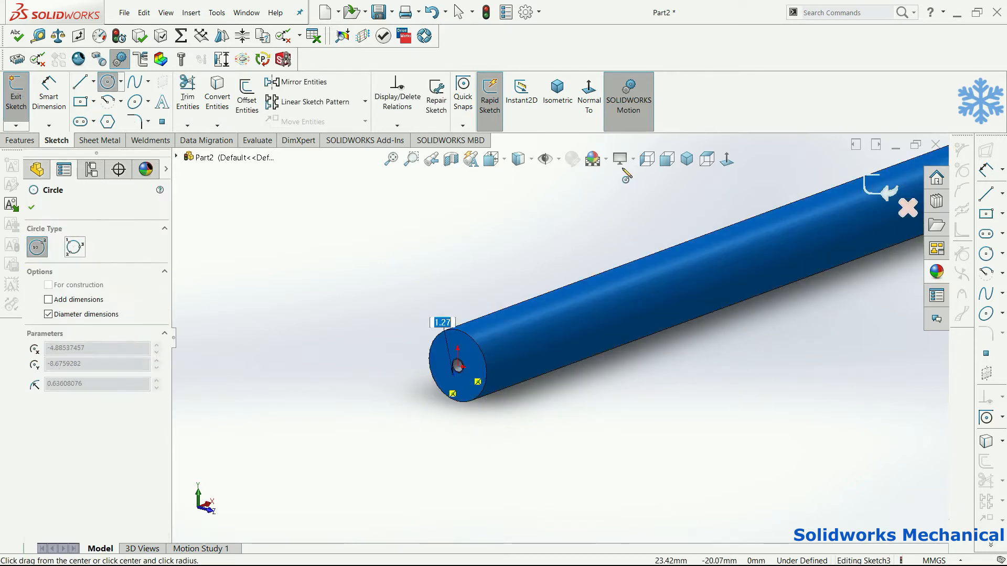
{"action": "key", "text": "Escape"}
{"action": "left_click", "coordinate": [727, 160]}
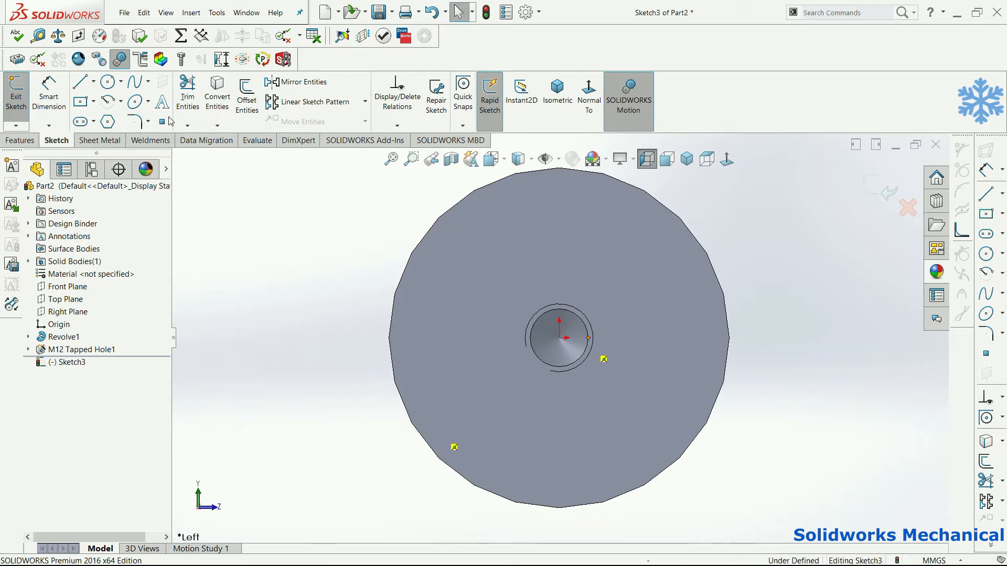
Step: Draw a circle about 91 mm in diameter centred on the origin, outside the shaft's outline
{"action": "left_click", "coordinate": [107, 82]}
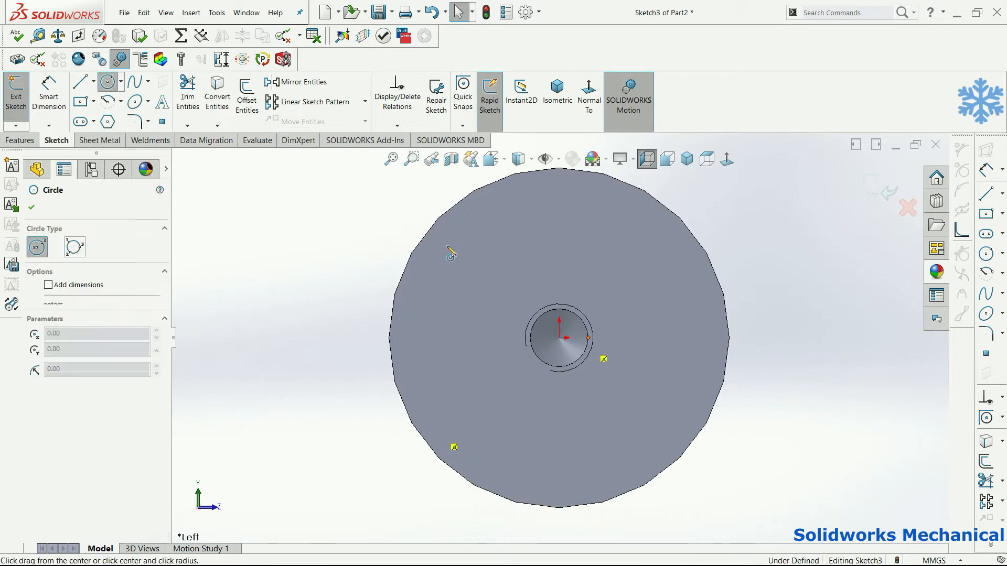
{"action": "left_click", "coordinate": [559, 337]}
{"action": "scroll", "coordinate": [708, 204], "scroll_direction": "up", "scroll_amount": 2}
{"action": "left_click", "coordinate": [703, 232]}
{"action": "key", "text": "Escape"}
{"action": "key", "text": "d"}
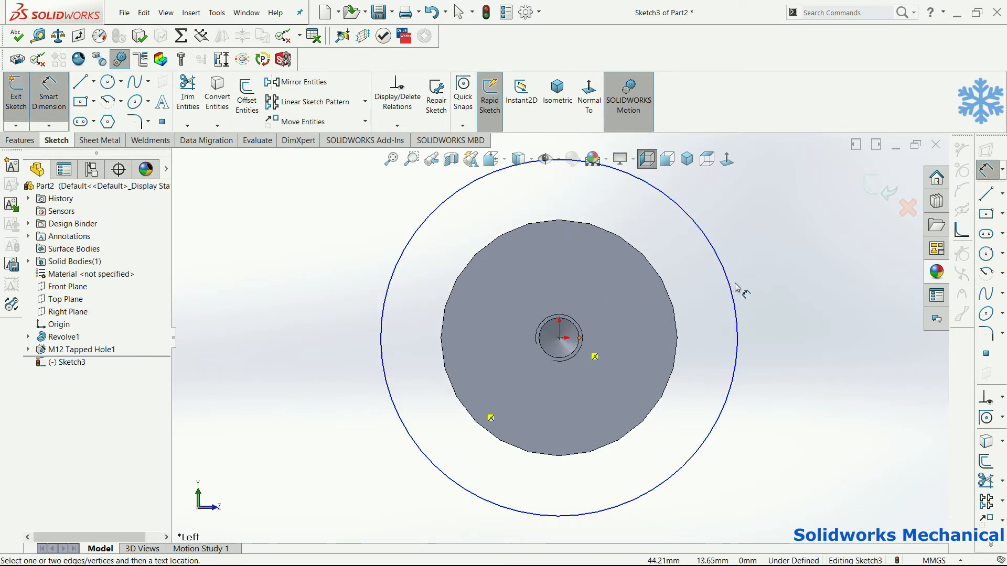
Step: Dimension the circle's diameter as 150 mm and finish the sketch
{"action": "left_click", "coordinate": [733, 293]}
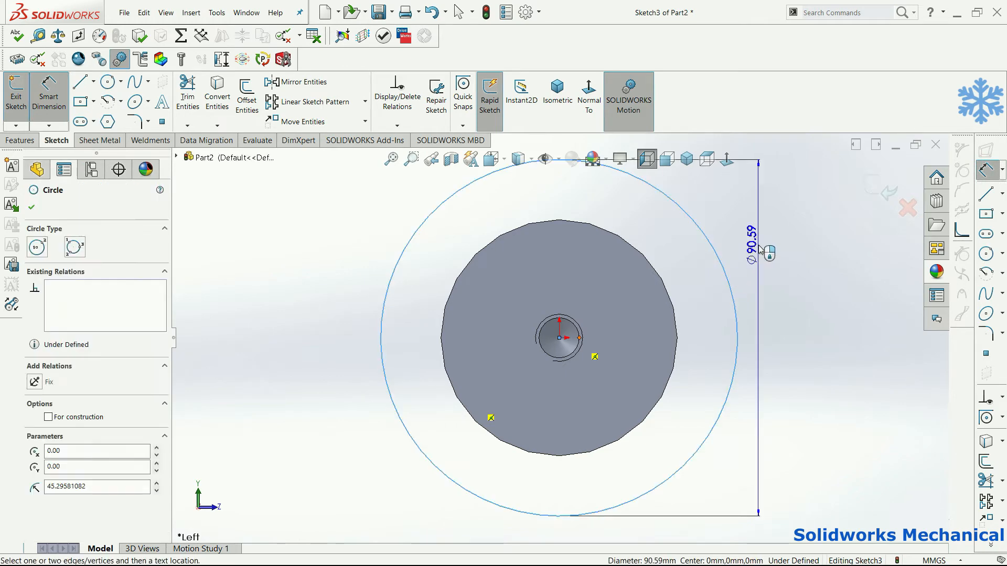
{"action": "left_click", "coordinate": [762, 255]}
{"action": "type", "text": "150"}
{"action": "key", "text": "Return"}
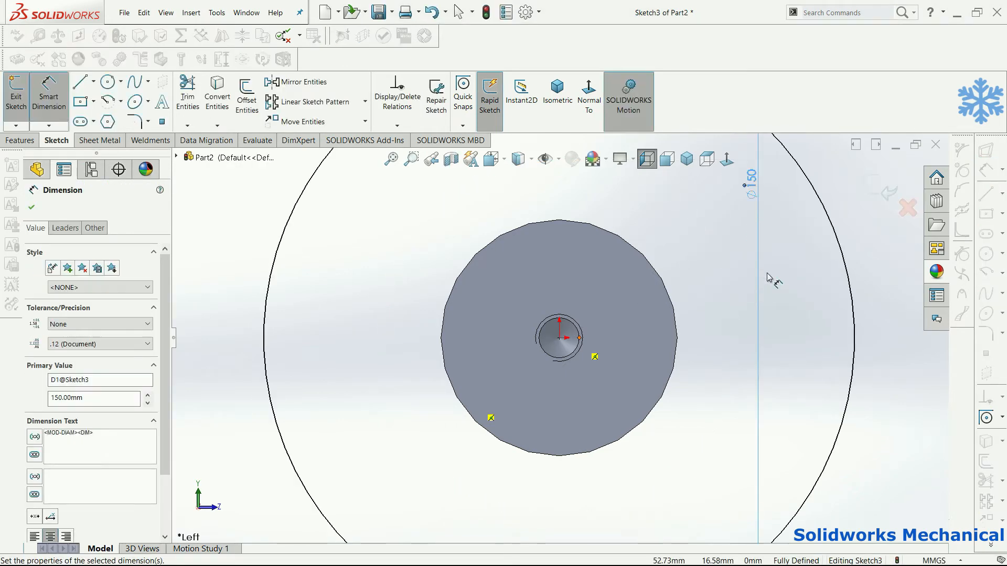
{"action": "key", "text": "f"}
{"action": "key", "text": "ctrl+7"}
{"action": "key", "text": "z"}
{"action": "key", "text": "z"}
{"action": "key", "text": "z"}
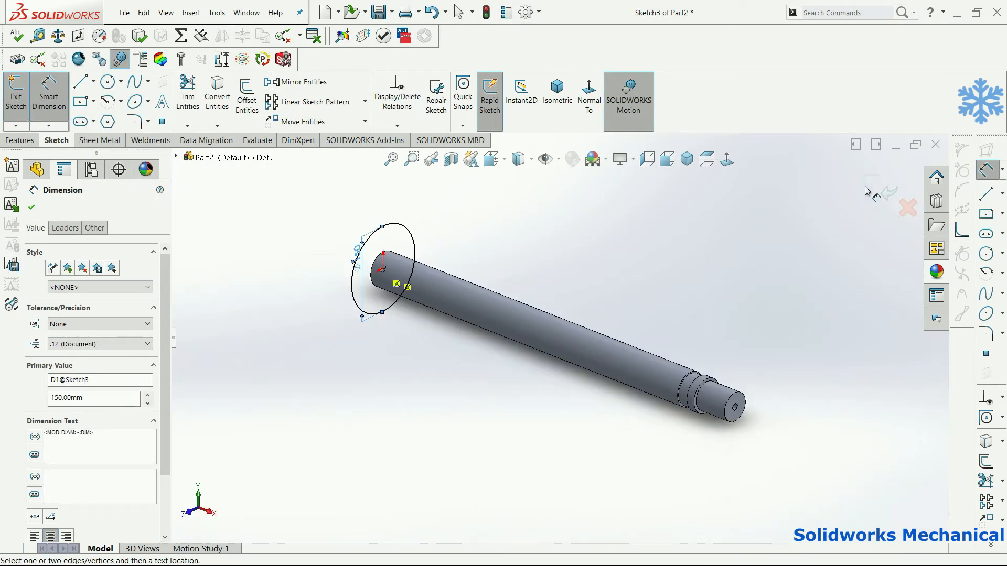
{"action": "left_click", "coordinate": [883, 192]}
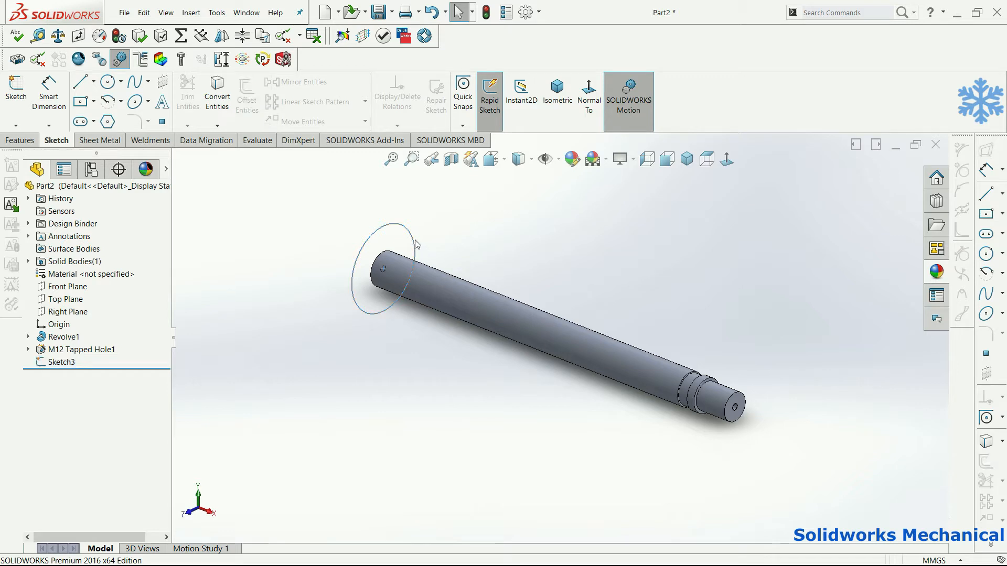
Step: Start a Helix and Spiral from the 150 mm circle, reversing it along the shaft and stretching its pitch to about 123.17 mm
{"action": "left_click", "coordinate": [847, 12]}
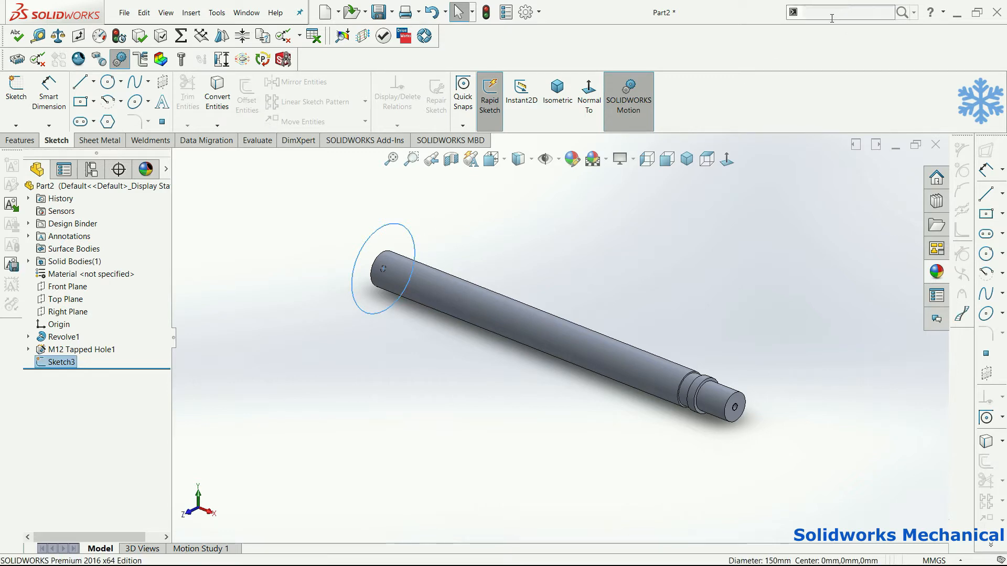
{"action": "type", "text": "heli"}
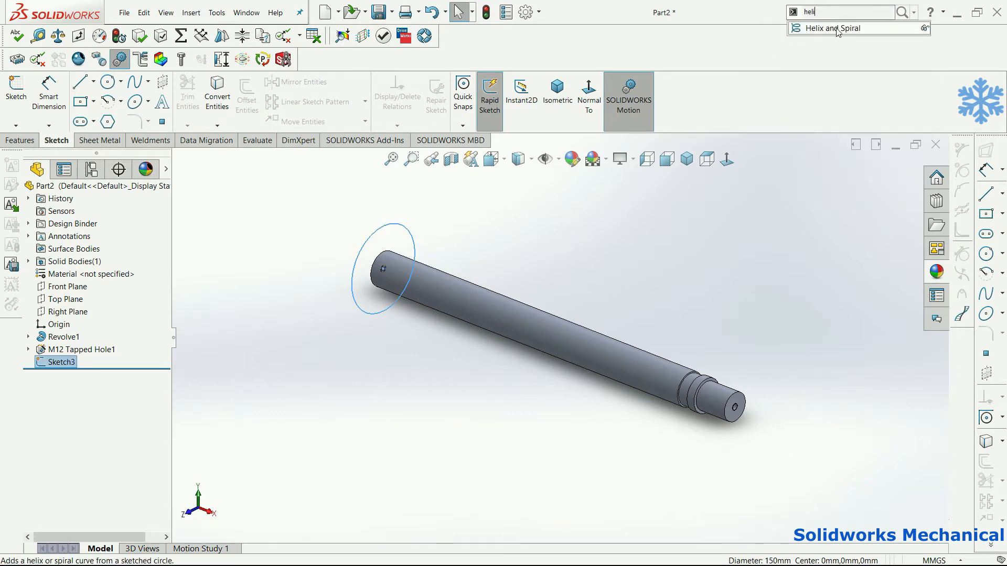
{"action": "left_click", "coordinate": [839, 32]}
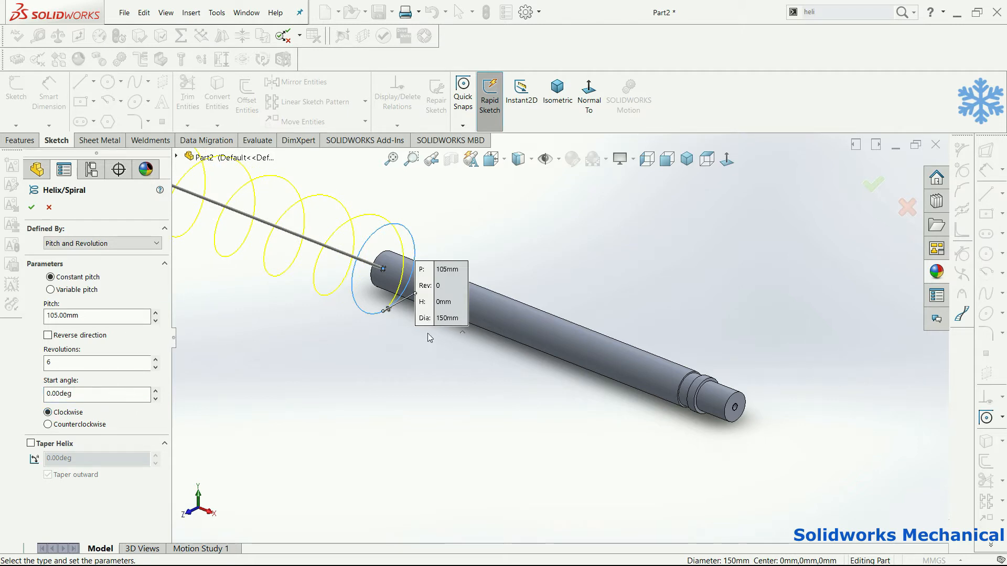
{"action": "scroll", "coordinate": [429, 337], "scroll_direction": "up", "scroll_amount": 2}
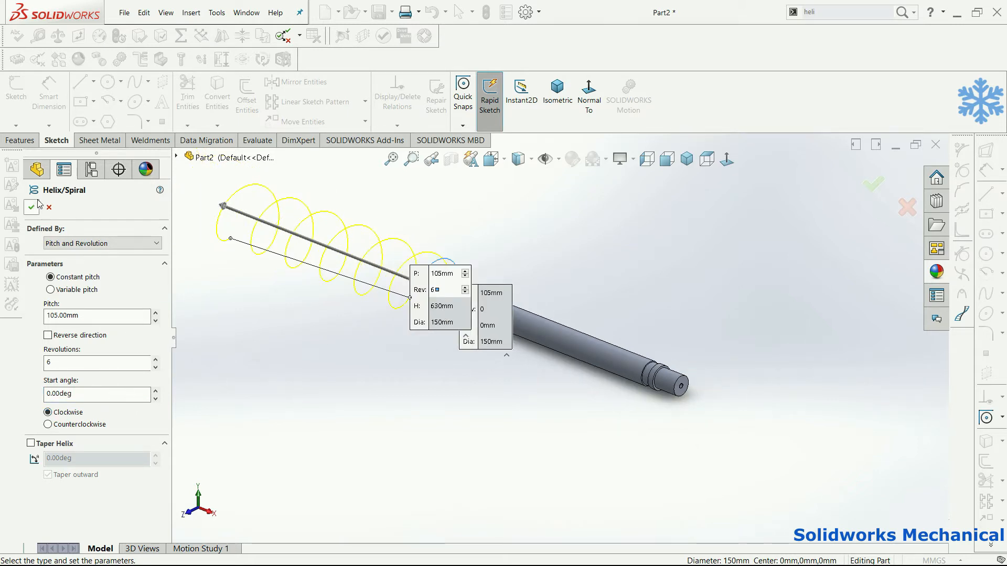
{"action": "middle_click_drag", "start_coordinate": [483, 250], "coordinate": [470, 251]}
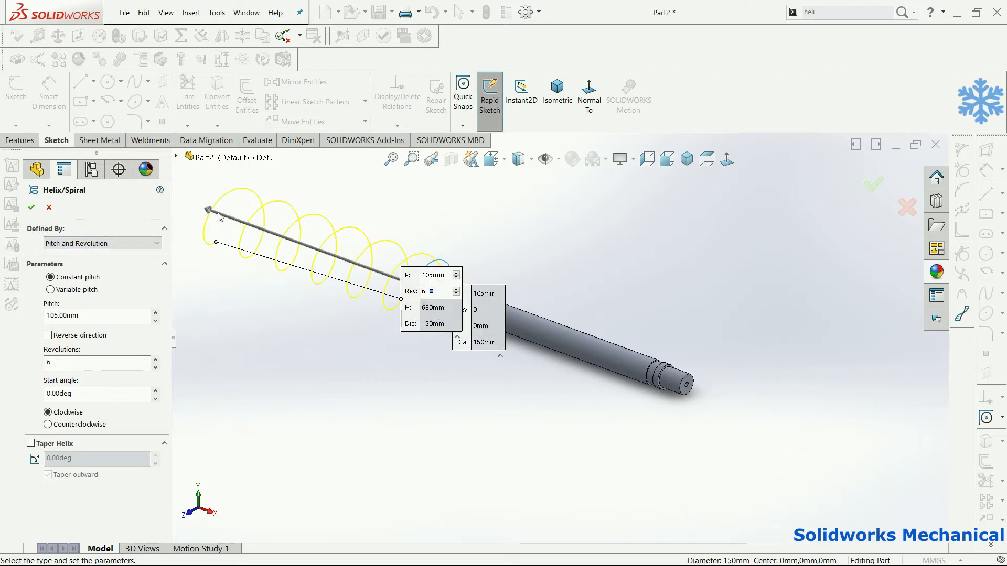
{"action": "left_click_drag", "start_coordinate": [206, 212], "coordinate": [711, 350]}
{"action": "middle_click_drag", "start_coordinate": [713, 350], "coordinate": [710, 275]}
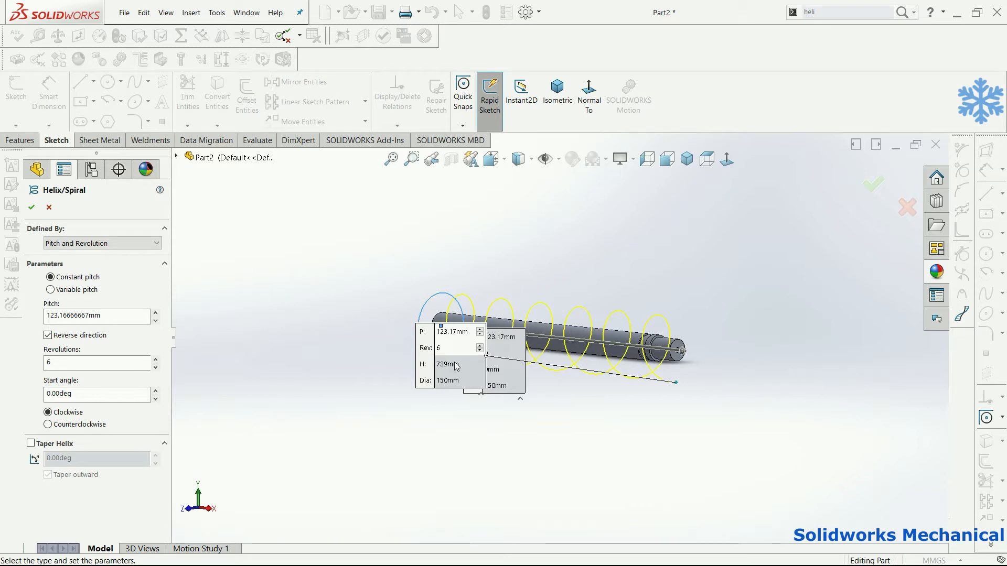
{"action": "scroll", "coordinate": [520, 370], "scroll_direction": "down", "scroll_amount": 5}
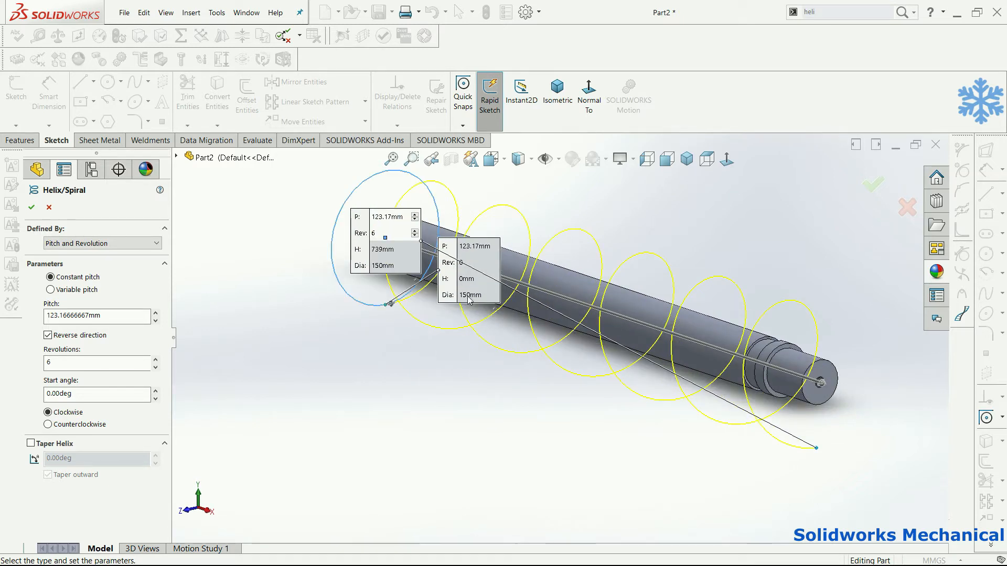
Step: Set the helix to 5.6 revolutions and check where it ends near the groove
{"action": "left_click", "coordinate": [391, 234]}
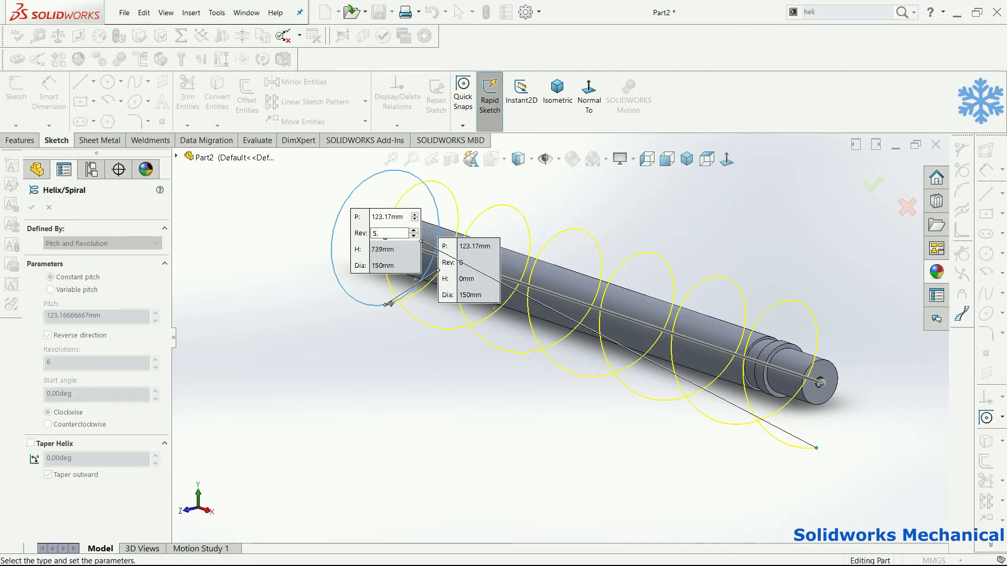
{"action": "type", "text": "5.6"}
{"action": "key", "text": "Return"}
{"action": "middle_click_drag", "start_coordinate": [703, 291], "coordinate": [682, 315]}
{"action": "scroll", "coordinate": [683, 316], "scroll_direction": "up", "scroll_amount": 3}
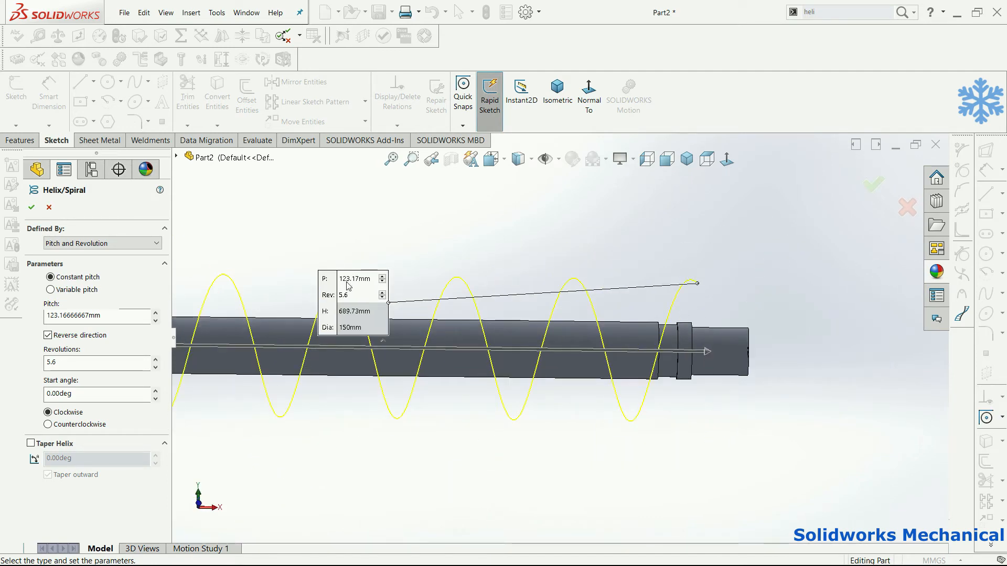
Step: Set the helix to 5.5 revolutions and create the curve
{"action": "double_click", "coordinate": [356, 297]}
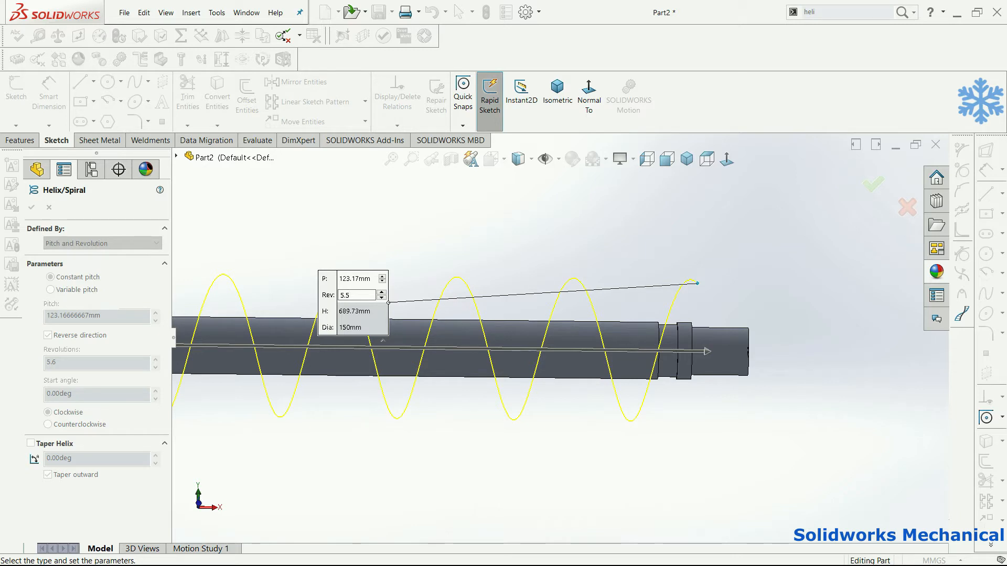
{"action": "key", "text": "Return"}
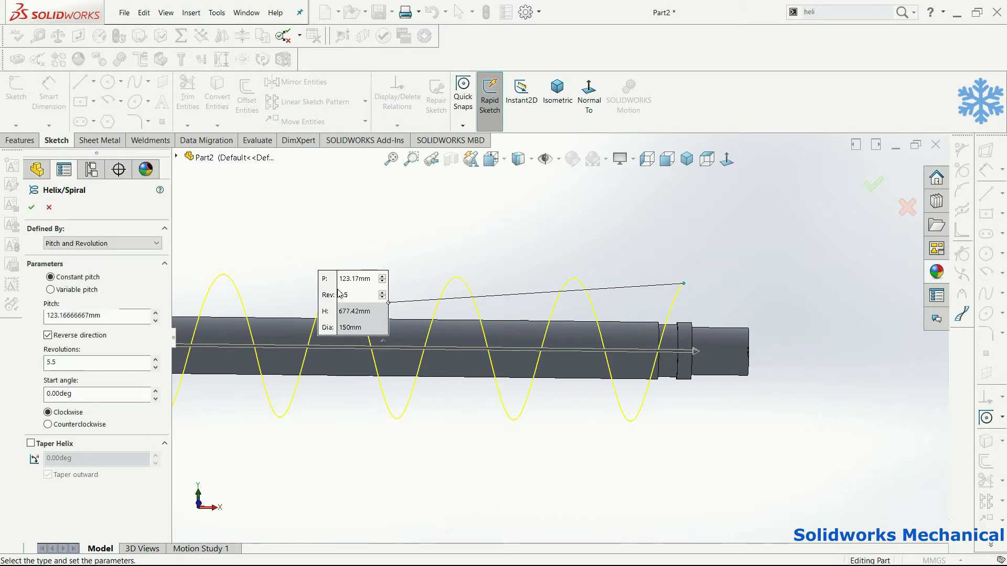
{"action": "left_click", "coordinate": [873, 184]}
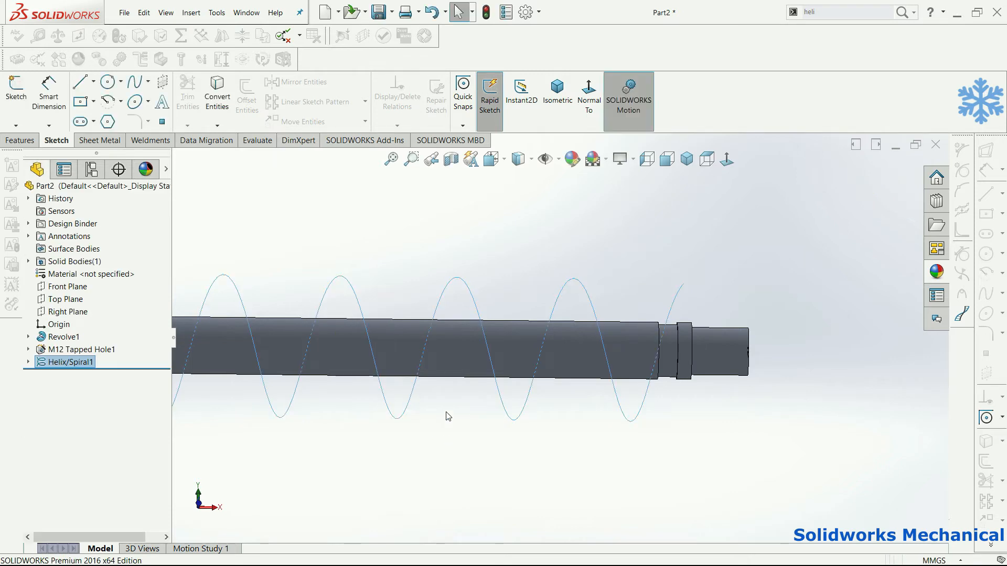
Step: Show the Front, Top and Right reference planes around the plain end of the shaft
{"action": "key", "text": "z"}
{"action": "middle_click_drag", "start_coordinate": [380, 388], "coordinate": [347, 517]}
{"action": "scroll", "coordinate": [296, 291], "scroll_direction": "down", "scroll_amount": 3}
{"action": "left_click", "coordinate": [558, 159]}
{"action": "left_click", "coordinate": [567, 180]}
{"action": "left_click", "coordinate": [665, 216]}
{"action": "scroll", "coordinate": [273, 308], "scroll_direction": "down", "scroll_amount": 3}
{"action": "middle_click_drag", "start_coordinate": [504, 270], "coordinate": [502, 246]}
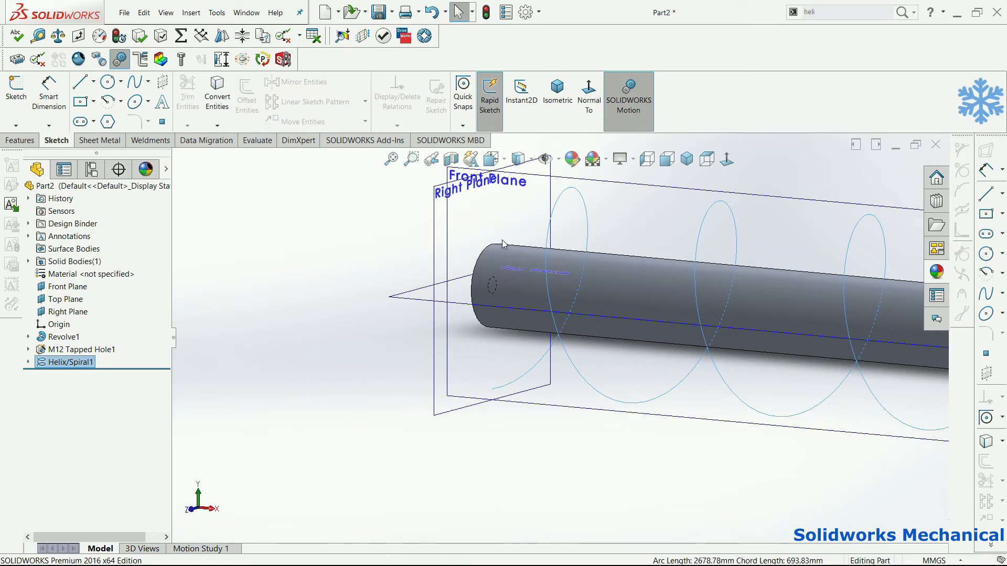
{"action": "scroll", "coordinate": [502, 244], "scroll_direction": "up", "scroll_amount": 5}
{"action": "middle_click_drag", "start_coordinate": [502, 244], "coordinate": [579, 281]}
{"action": "scroll", "coordinate": [580, 276], "scroll_direction": "down", "scroll_amount": 4}
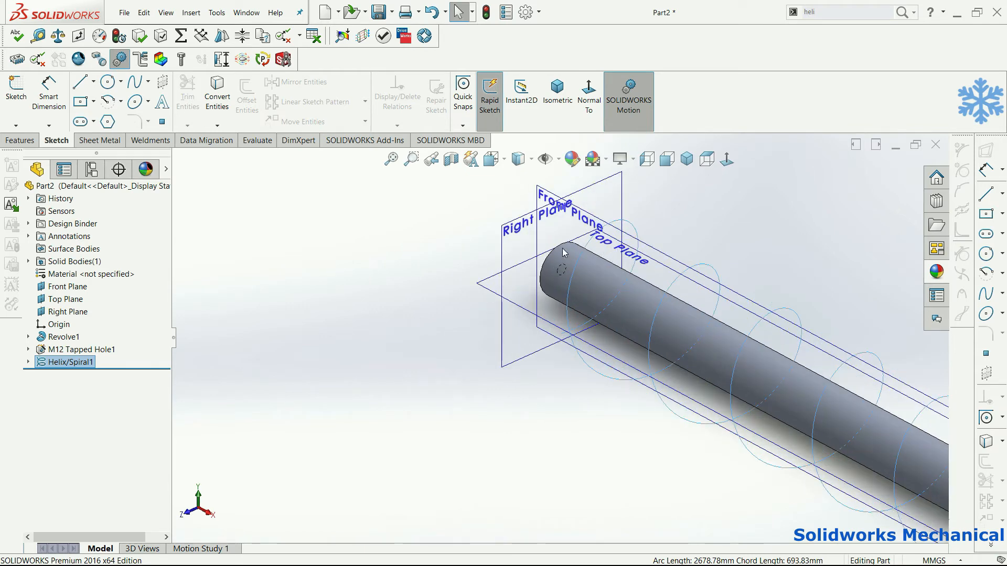
Step: On the Front Plane, sketch a rectangle about 10.2 mm wide and 55.6 mm high, hanging down from the lower corner of the shaft's plain end
{"action": "middle_click_drag", "start_coordinate": [586, 317], "coordinate": [591, 279]}
{"action": "left_click", "coordinate": [603, 262]}
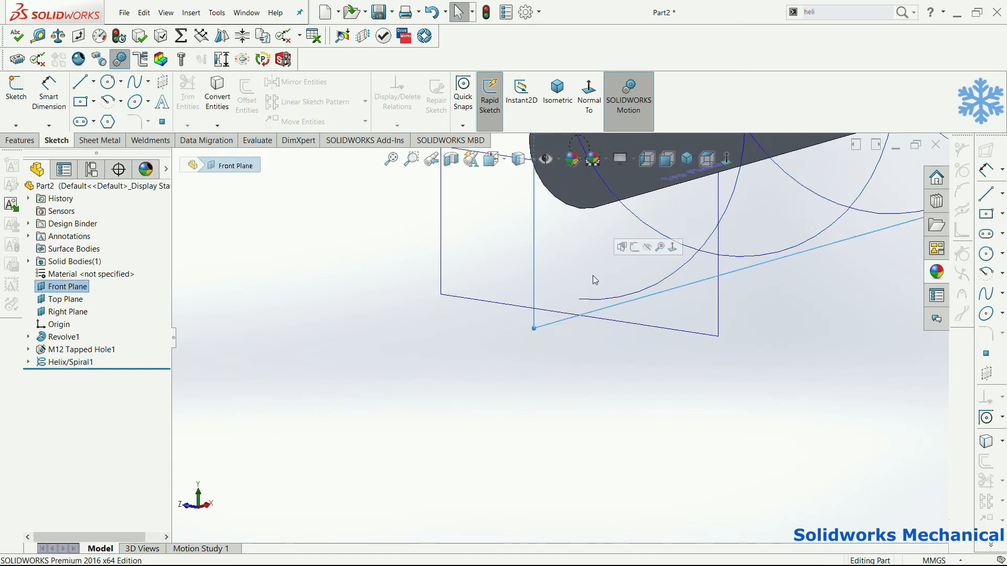
{"action": "left_click", "coordinate": [635, 247]}
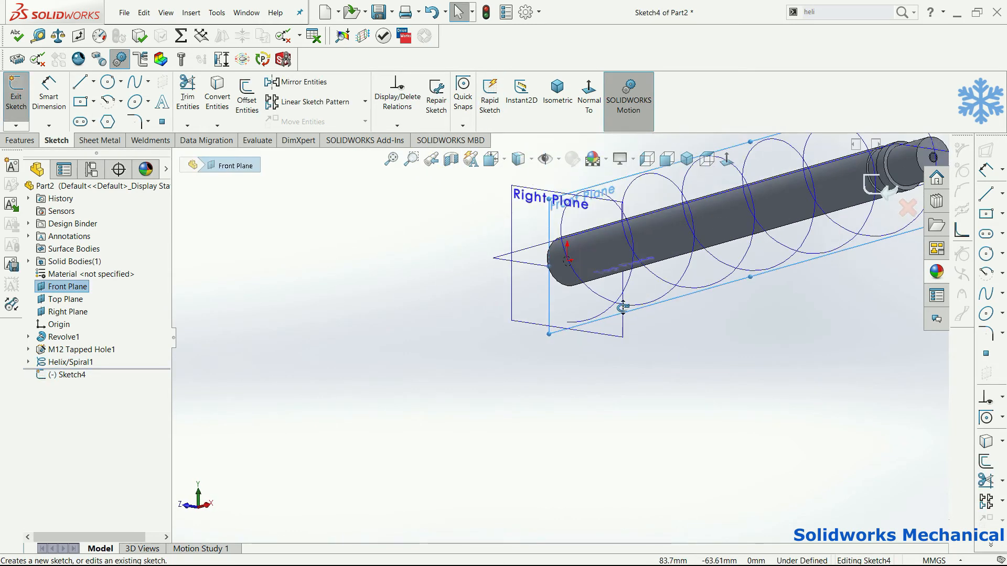
{"action": "left_click", "coordinate": [727, 159]}
{"action": "middle_click", "coordinate": [596, 318]}
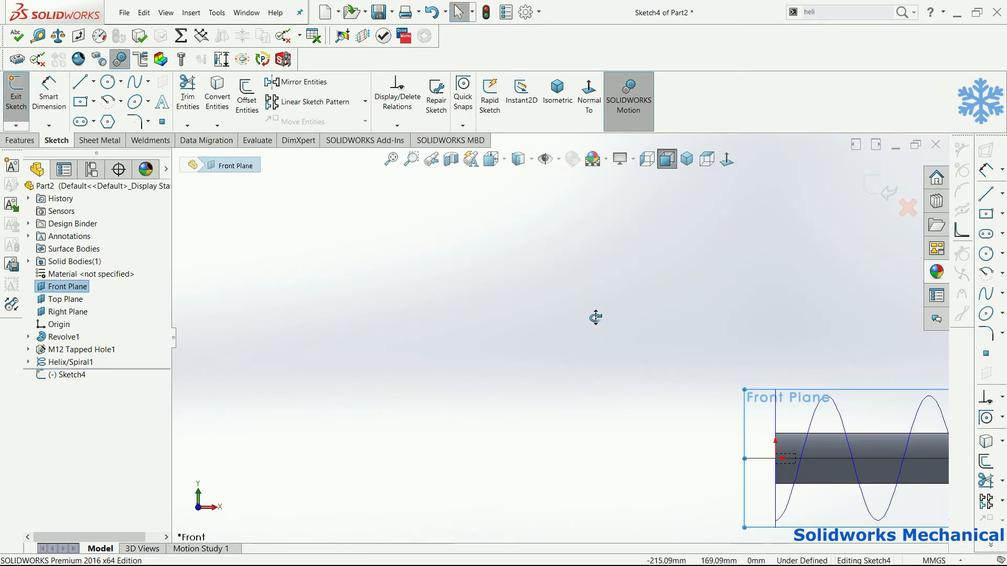
{"action": "middle_click", "coordinate": [596, 318]}
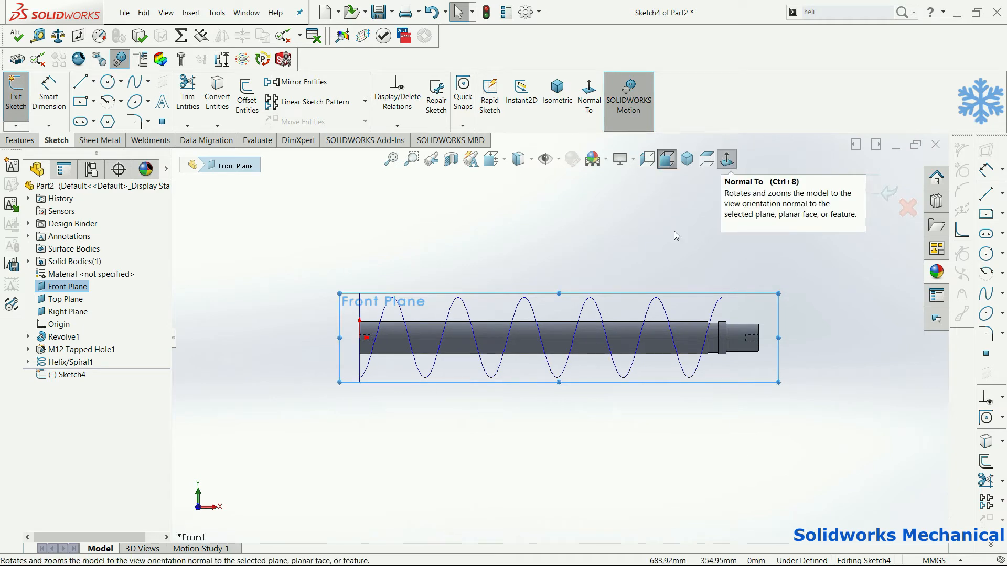
{"action": "scroll", "coordinate": [421, 326], "scroll_direction": "down", "scroll_amount": 5}
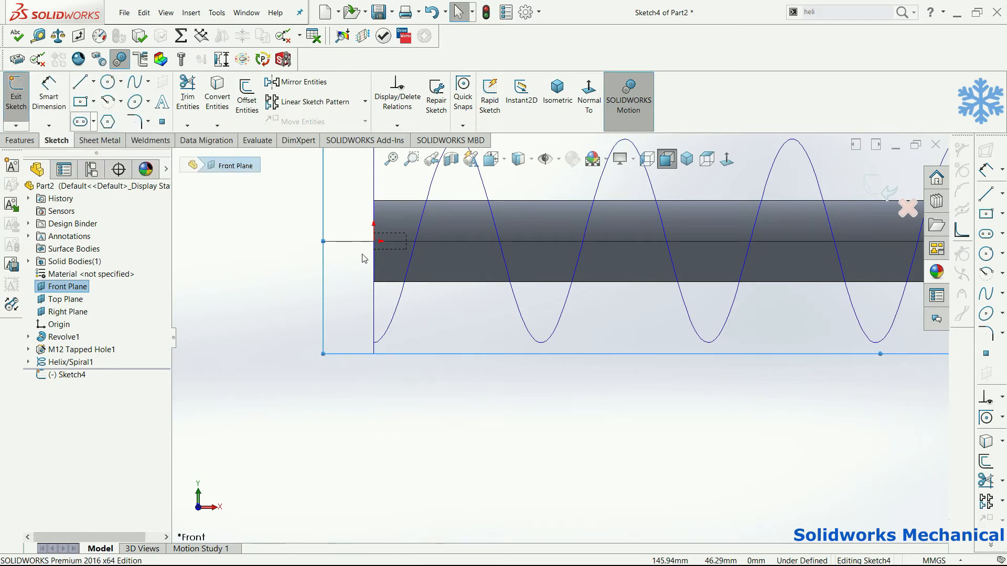
{"action": "left_click", "coordinate": [374, 282]}
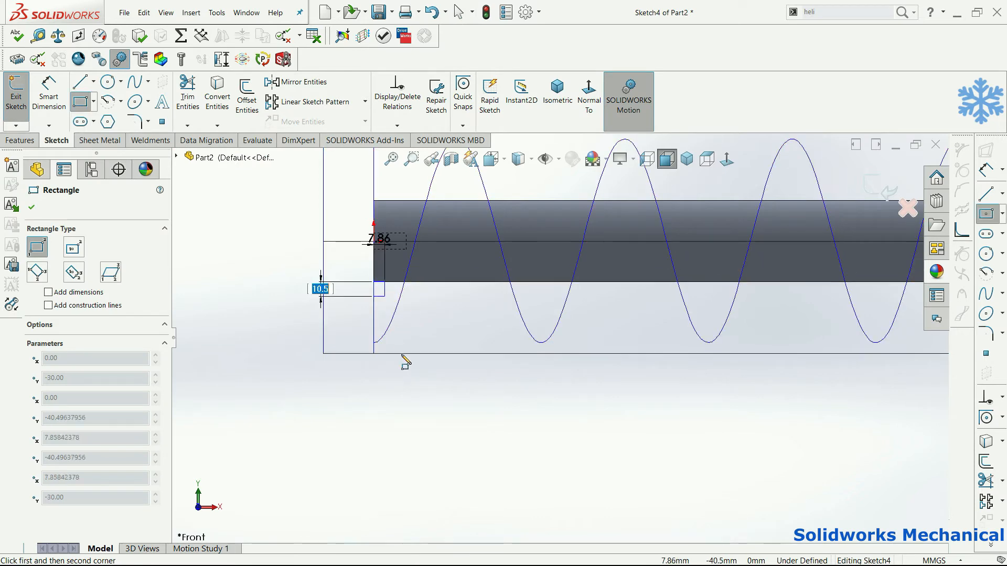
{"action": "left_click", "coordinate": [388, 357]}
Step: Dimension the height of the rectangle at the plain end of the shaft to 65 mm
{"action": "right_click_drag", "start_coordinate": [388, 357], "coordinate": [387, 249]}
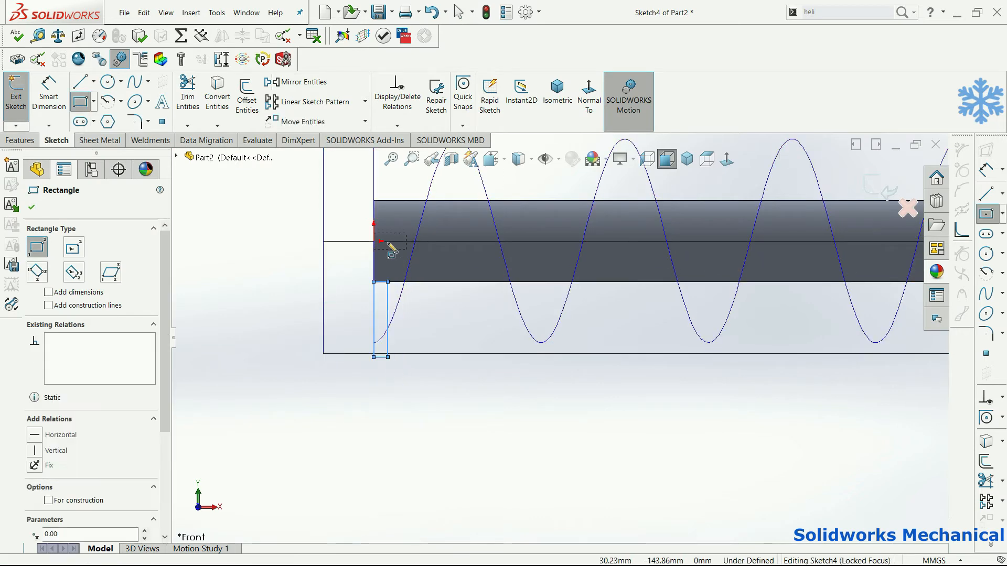
{"action": "left_click", "coordinate": [374, 321]}
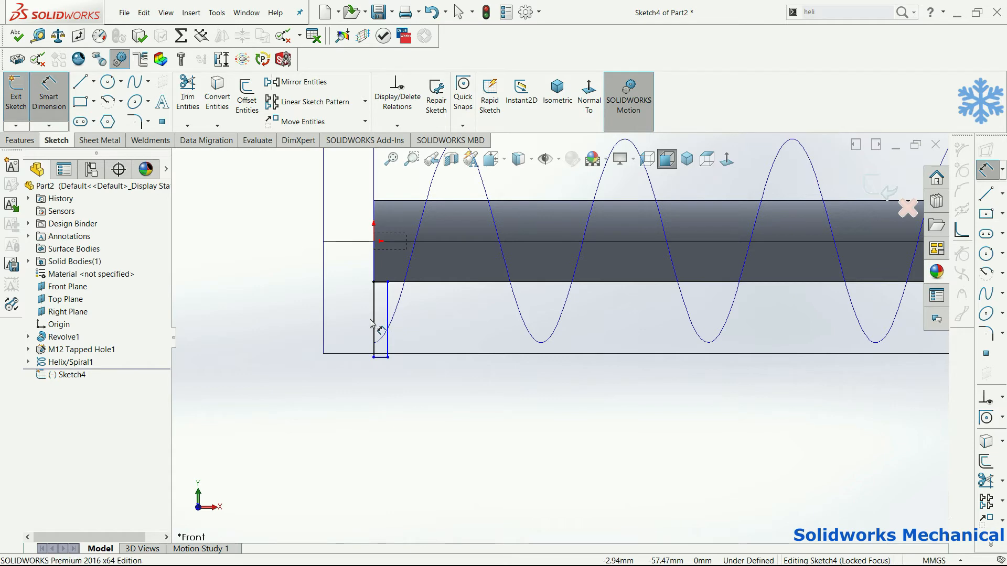
{"action": "left_click", "coordinate": [351, 322]}
{"action": "type", "text": "65"}
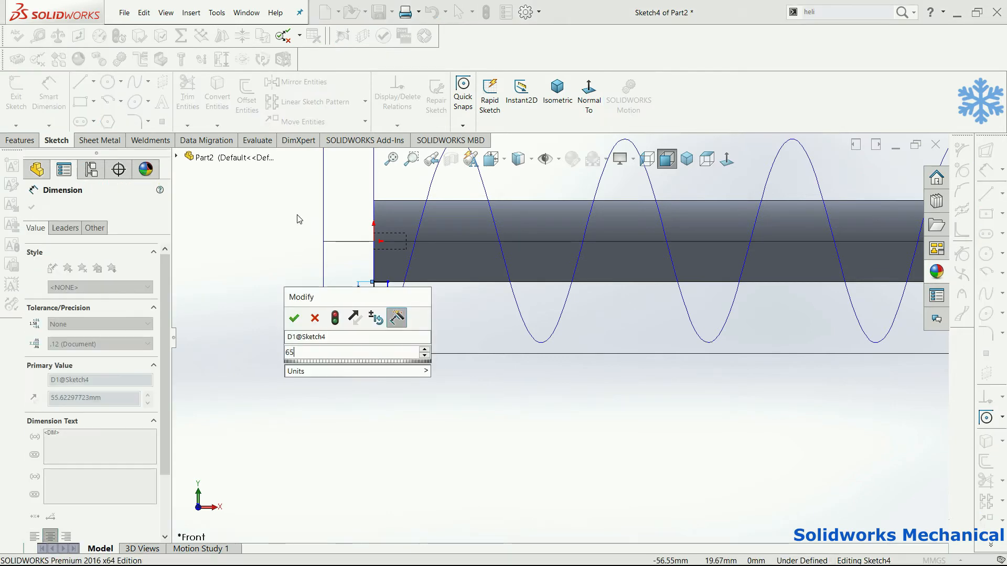
{"action": "key", "text": "Return"}
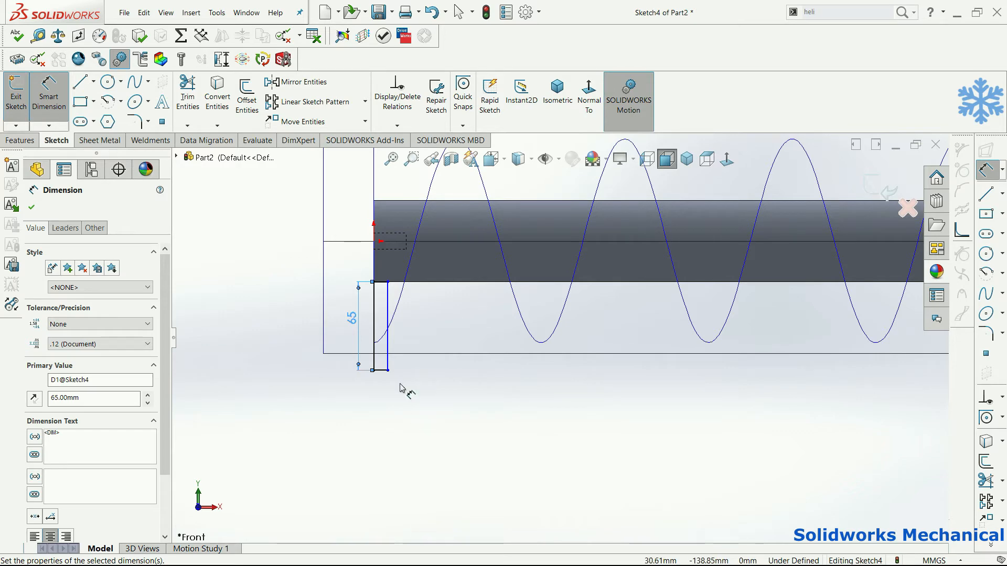
Step: Dimension the rectangle's width to 4.5 mm and close the profile sketch
{"action": "left_click", "coordinate": [382, 370]}
{"action": "left_click", "coordinate": [371, 409]}
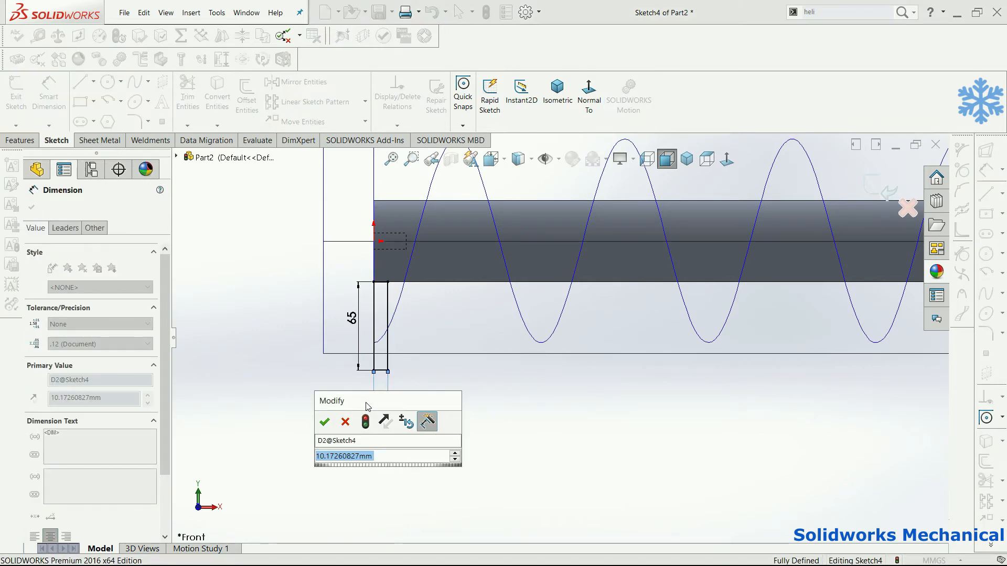
{"action": "type", "text": "4.5"}
{"action": "key", "text": "Return"}
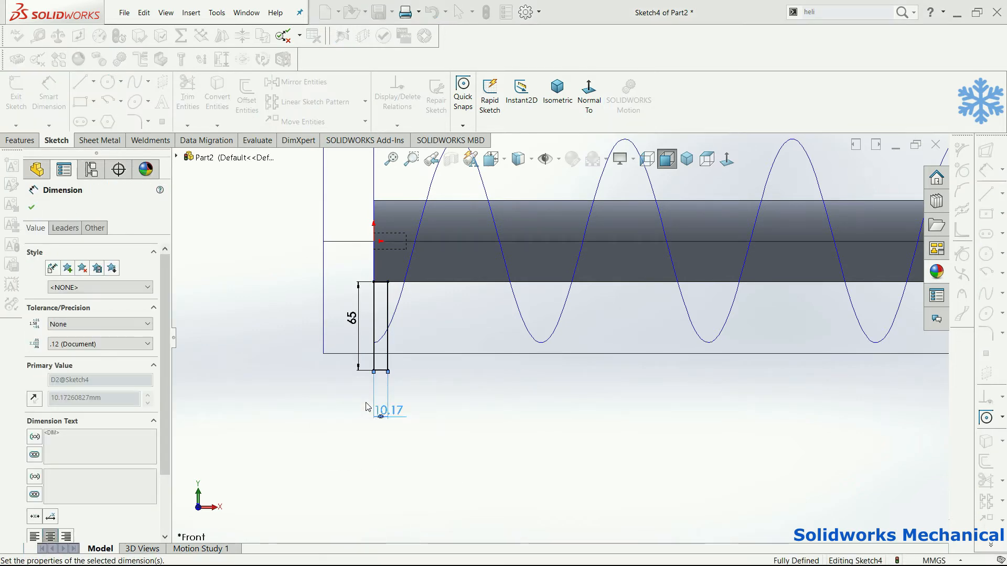
{"action": "scroll", "coordinate": [558, 337], "scroll_direction": "up", "scroll_amount": 5}
{"action": "middle_click_drag", "start_coordinate": [506, 231], "coordinate": [545, 283]}
{"action": "key", "text": "Escape"}
{"action": "scroll", "coordinate": [710, 305], "scroll_direction": "up", "scroll_amount": 4}
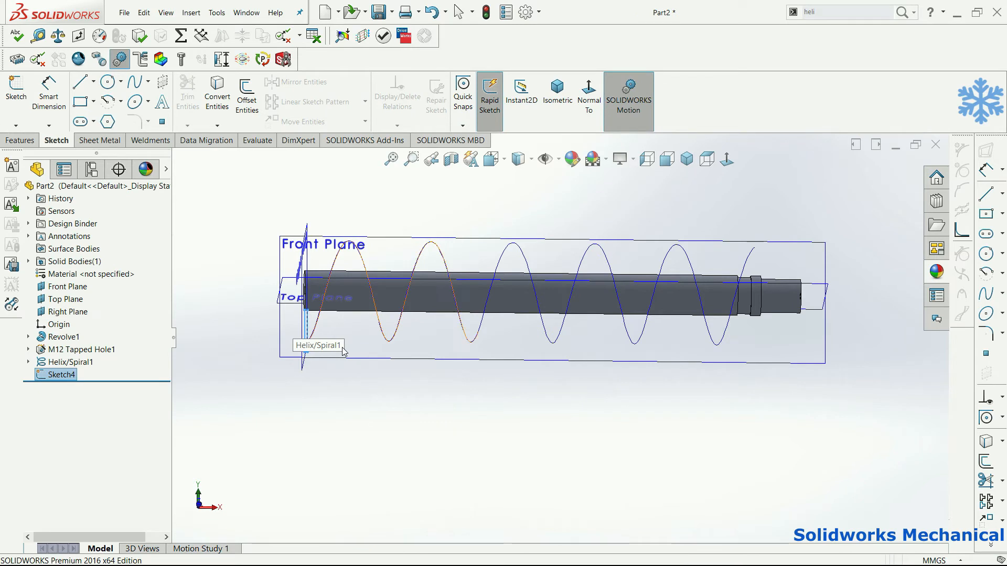
{"action": "left_click", "coordinate": [382, 420]}
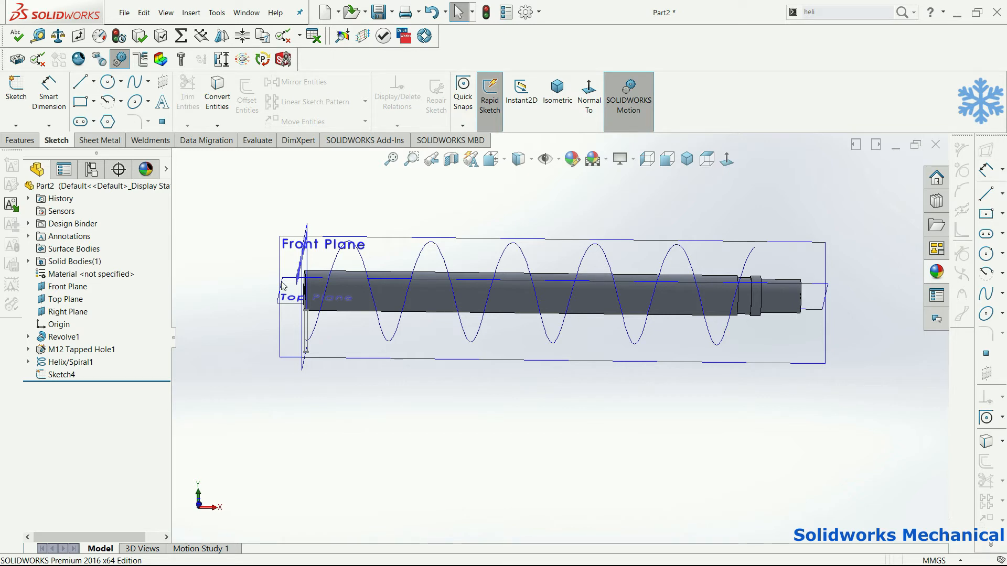
Step: Create a Swept Boss using the rectangle sketch as profile and the helix as path, with the result merged into the shaft
{"action": "left_click", "coordinate": [20, 140]}
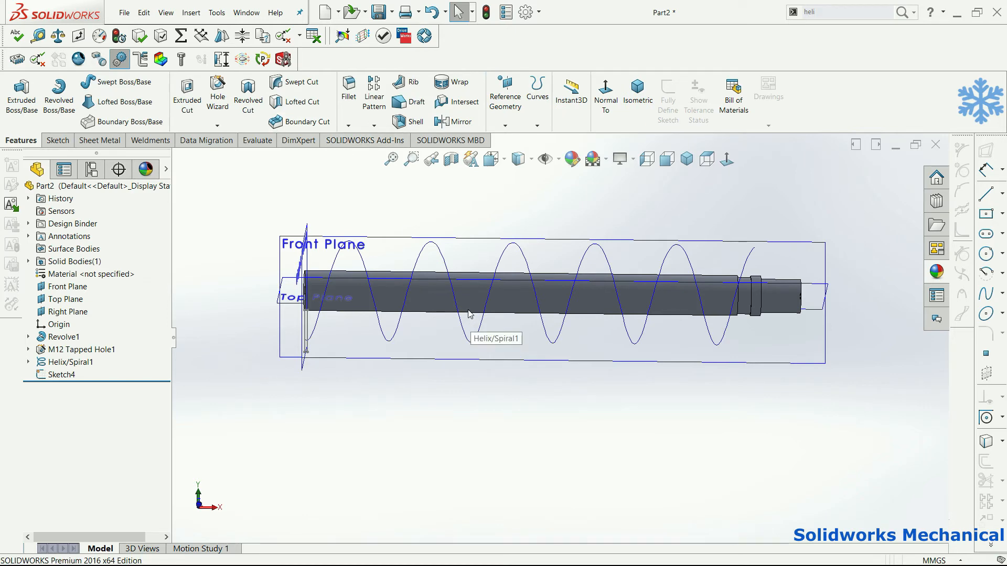
{"action": "key", "text": "ctrl+7"}
{"action": "left_click", "coordinate": [108, 87]}
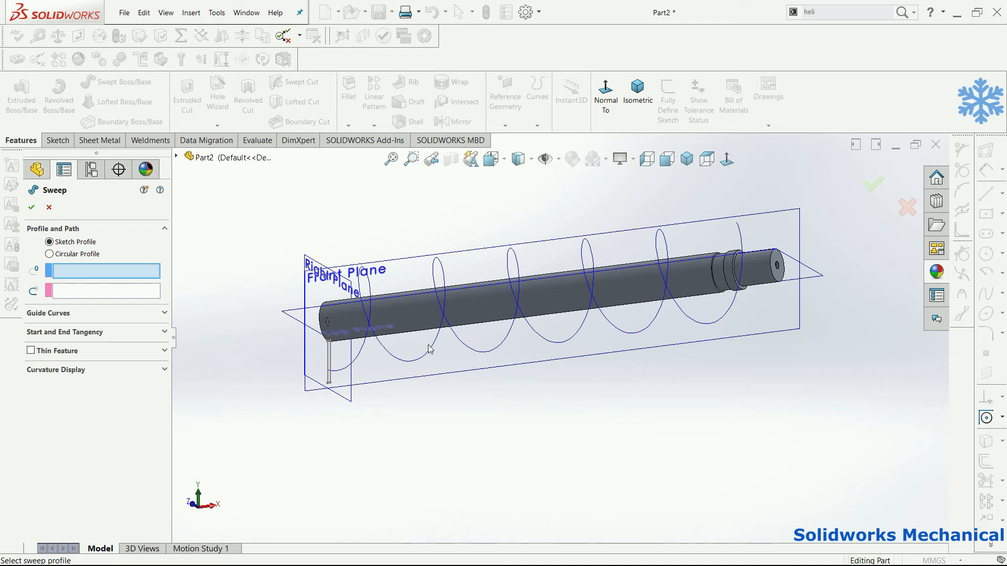
{"action": "left_click", "coordinate": [330, 360]}
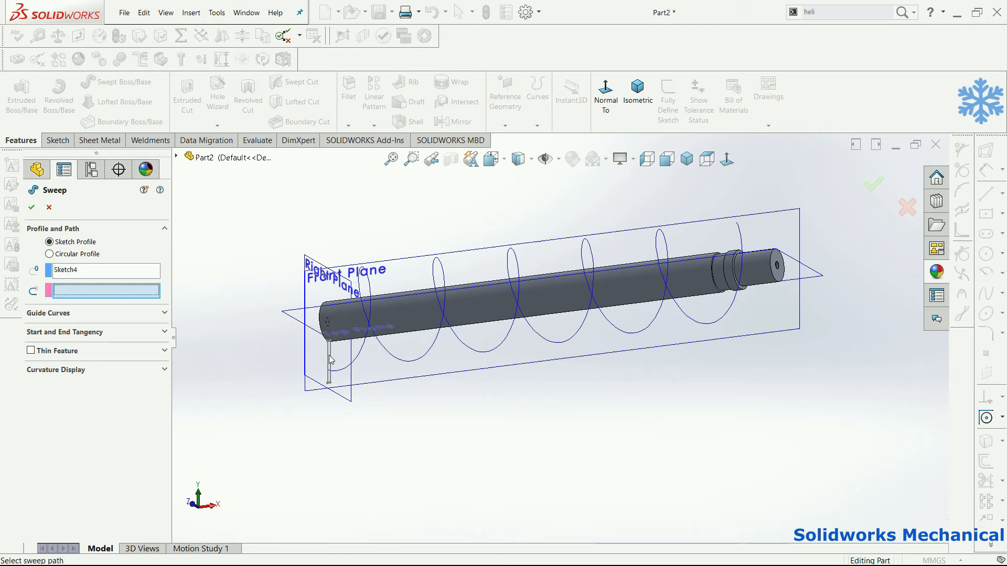
{"action": "left_click", "coordinate": [396, 357]}
{"action": "middle_click_drag", "start_coordinate": [396, 357], "coordinate": [471, 431]}
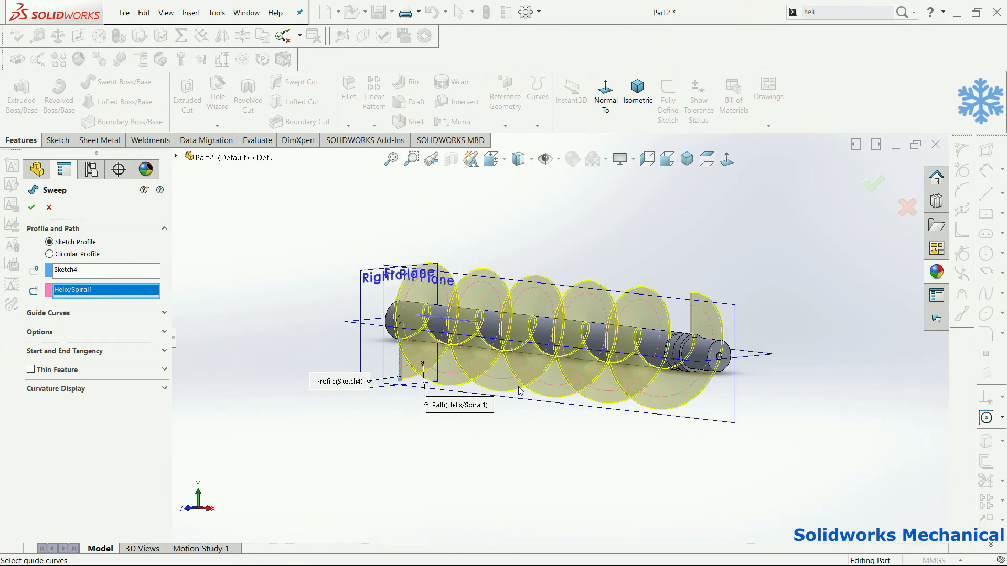
{"action": "scroll", "coordinate": [519, 391], "scroll_direction": "down", "scroll_amount": 5}
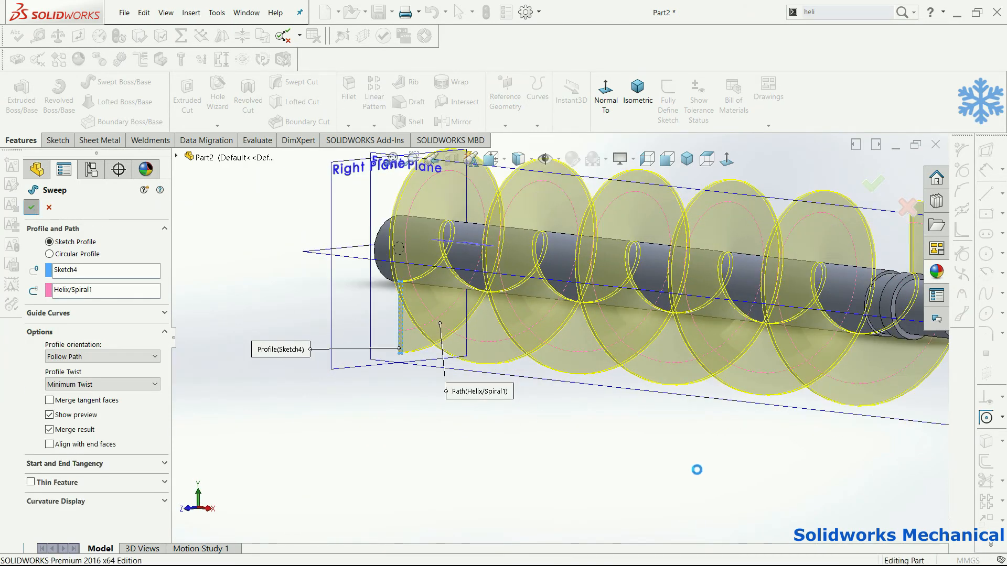
{"action": "scroll", "coordinate": [656, 442], "scroll_direction": "up", "scroll_amount": 2}
{"action": "middle_click_drag", "start_coordinate": [662, 430], "coordinate": [686, 398]}
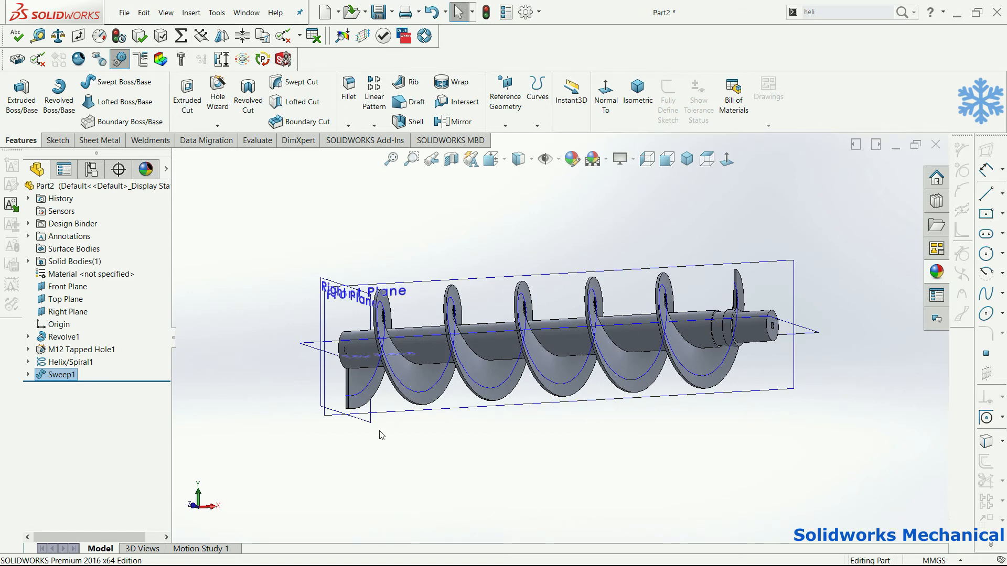
Step: Hide the reference planes in the view
{"action": "left_click", "coordinate": [559, 159]}
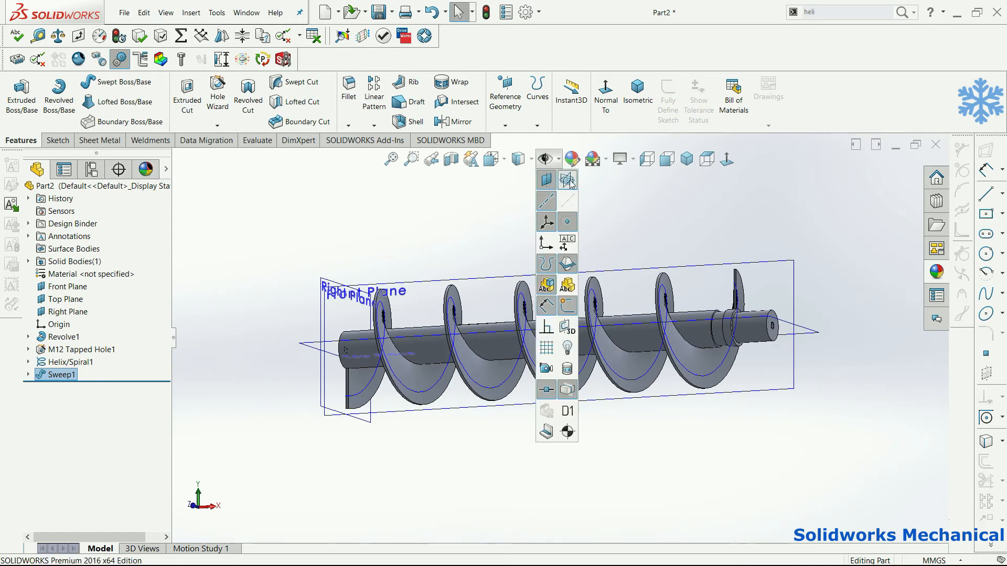
{"action": "left_click", "coordinate": [557, 180]}
{"action": "mouse_move", "coordinate": [611, 203]}
{"action": "middle_mouse_down"}
{"action": "mouse_move", "coordinate": [679, 348]}
{"action": "mouse_move", "coordinate": [462, 315]}
{"action": "mouse_move", "coordinate": [433, 333]}
{"action": "middle_mouse_up"}
Step: Fillet the two helical edges where the swept flight meets the shaft with a 5 mm radius
{"action": "scroll", "coordinate": [434, 332], "scroll_direction": "down", "scroll_amount": 6}
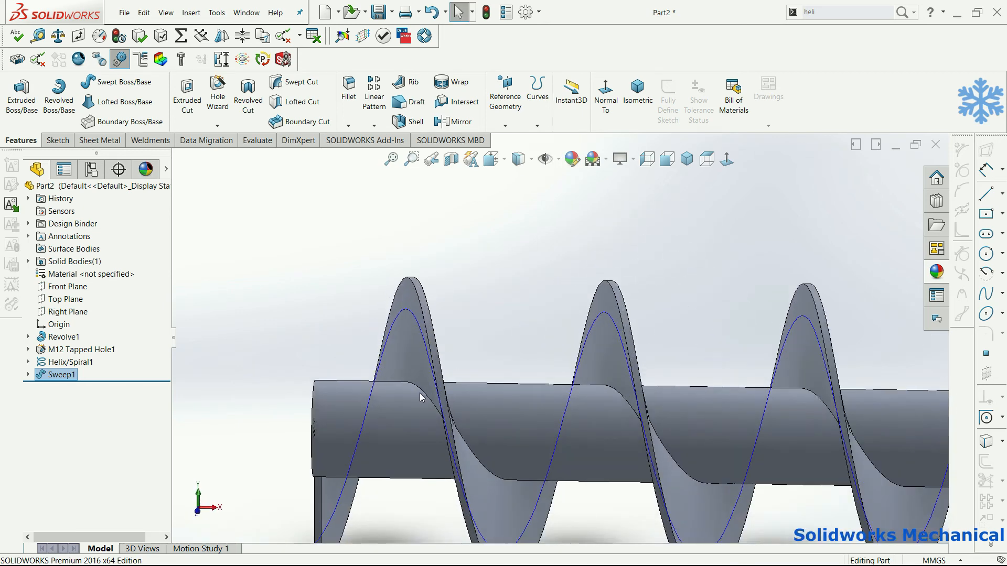
{"action": "left_click", "coordinate": [421, 392]}
{"action": "left_click", "coordinate": [425, 396]}
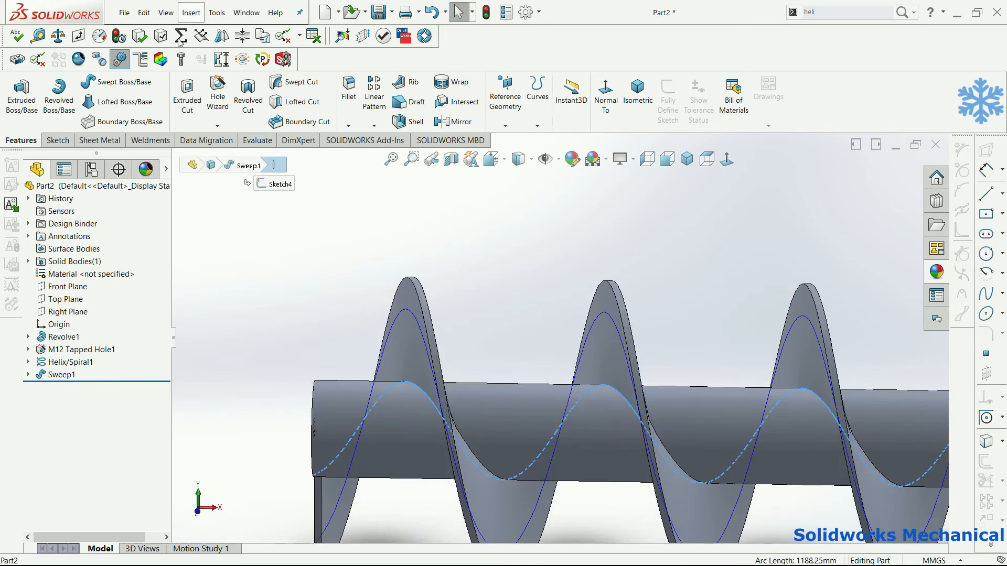
{"action": "left_click", "coordinate": [357, 94]}
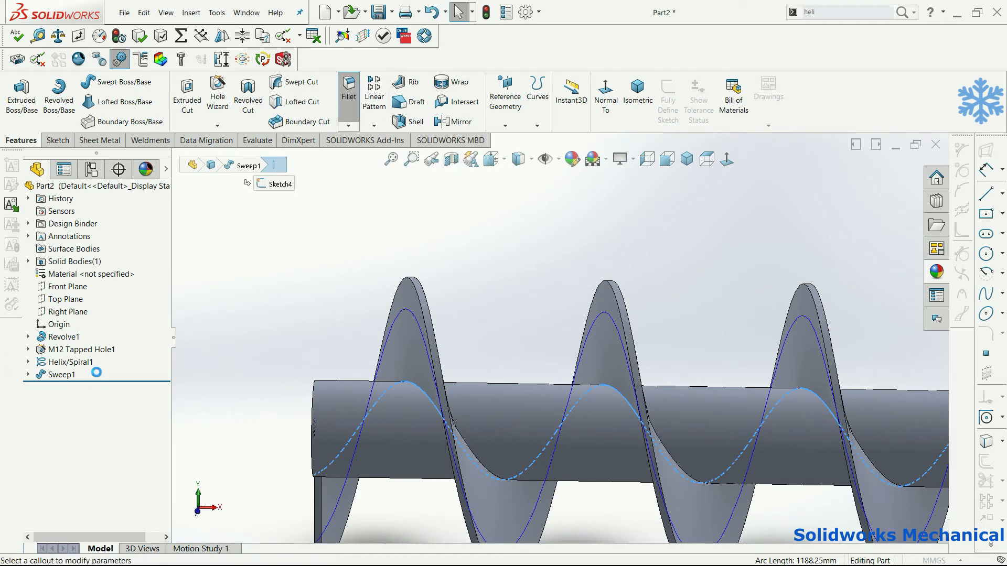
{"action": "type", "text": "5.00mm"}
{"action": "key", "text": "Return"}
{"action": "middle_click_drag", "start_coordinate": [678, 210], "coordinate": [549, 319]}
{"action": "left_click", "coordinate": [555, 302]}
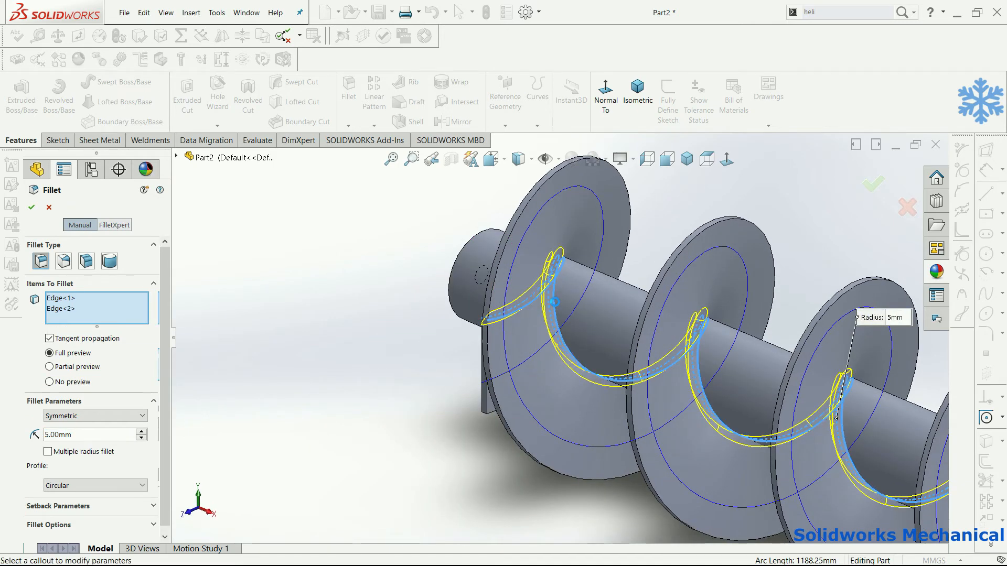
{"action": "middle_click_drag", "start_coordinate": [698, 231], "coordinate": [766, 160]}
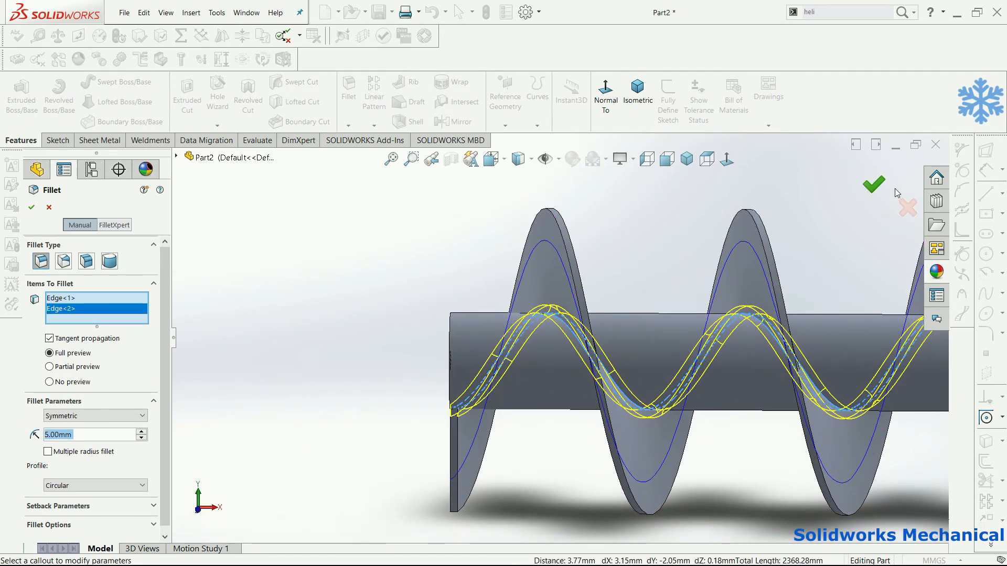
{"action": "left_click", "coordinate": [876, 185]}
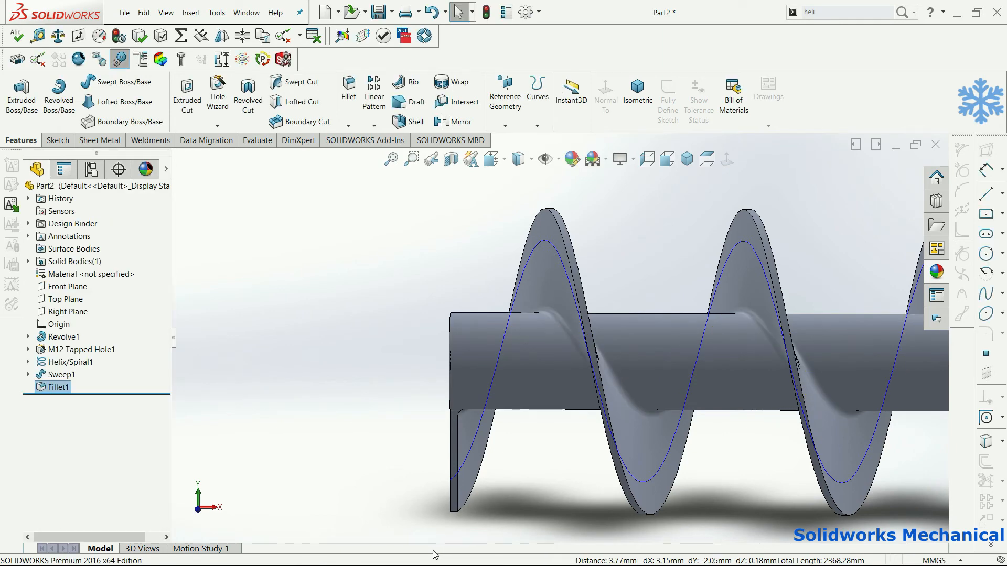
Step: Try to chamfer the two outer helical edges of the flight at 0.5 mm and 45 degrees
{"action": "mouse_move", "coordinate": [507, 472]}
{"action": "middle_mouse_down"}
{"action": "mouse_move", "coordinate": [471, 476]}
{"action": "mouse_move", "coordinate": [565, 423]}
{"action": "mouse_move", "coordinate": [523, 466]}
{"action": "mouse_move", "coordinate": [577, 430]}
{"action": "mouse_move", "coordinate": [691, 403]}
{"action": "middle_mouse_up"}
{"action": "key", "text": "f"}
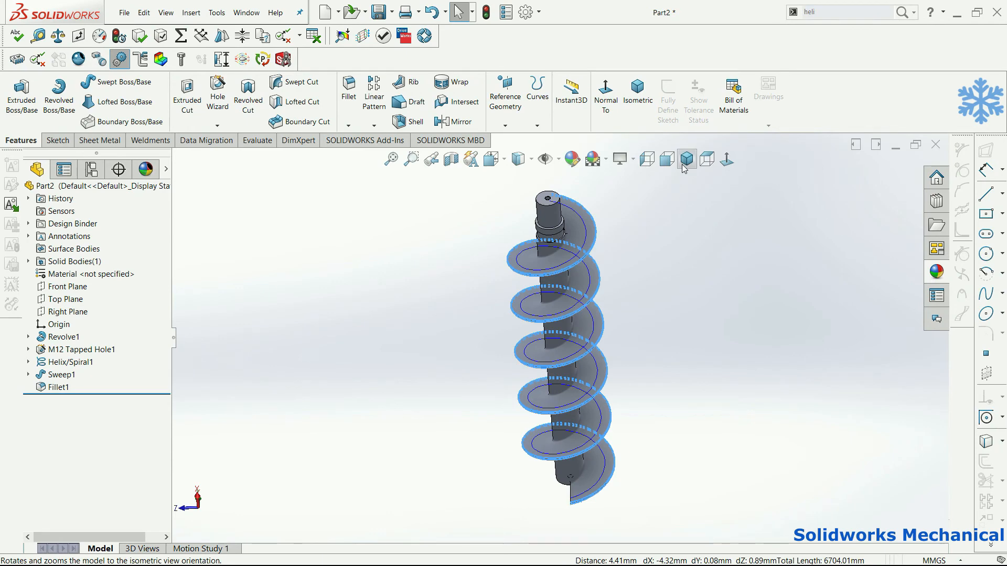
{"action": "key", "text": "ctrl+7"}
{"action": "scroll", "coordinate": [517, 488], "scroll_direction": "down", "scroll_amount": 2}
{"action": "scroll", "coordinate": [634, 296], "scroll_direction": "up", "scroll_amount": 2}
{"action": "scroll", "coordinate": [633, 268], "scroll_direction": "down", "scroll_amount": 3}
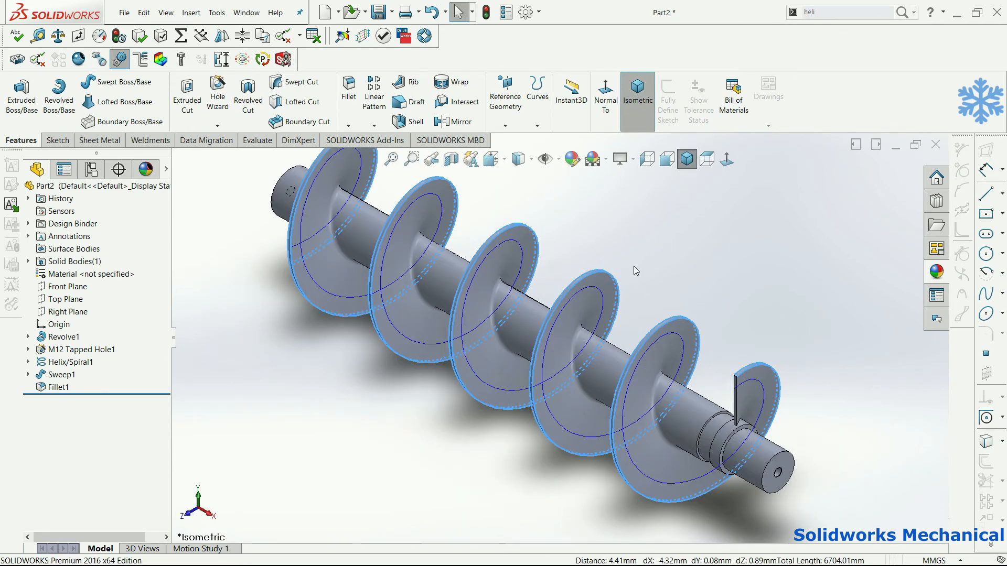
{"action": "scroll", "coordinate": [596, 394], "scroll_direction": "up", "scroll_amount": 2}
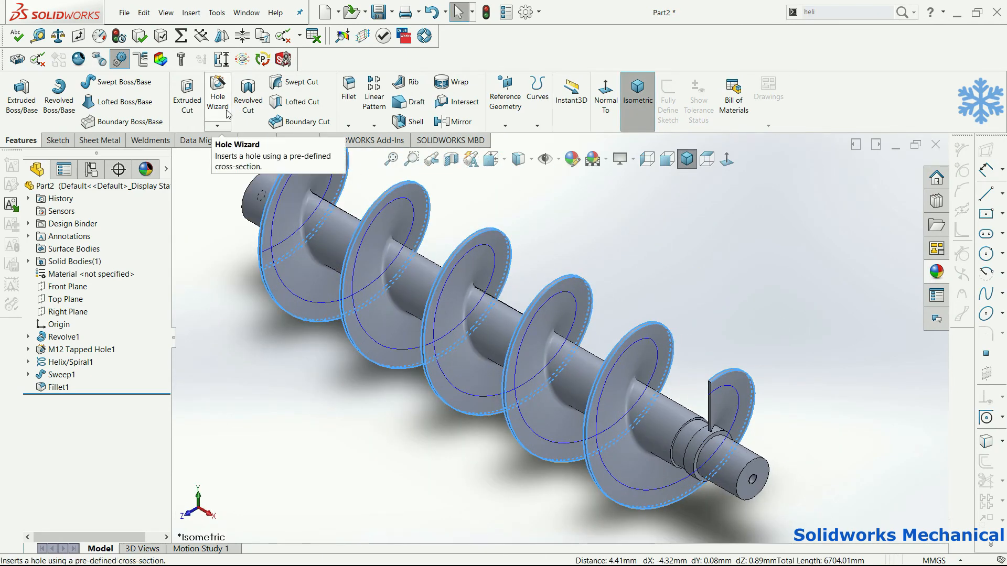
{"action": "left_click", "coordinate": [364, 140]}
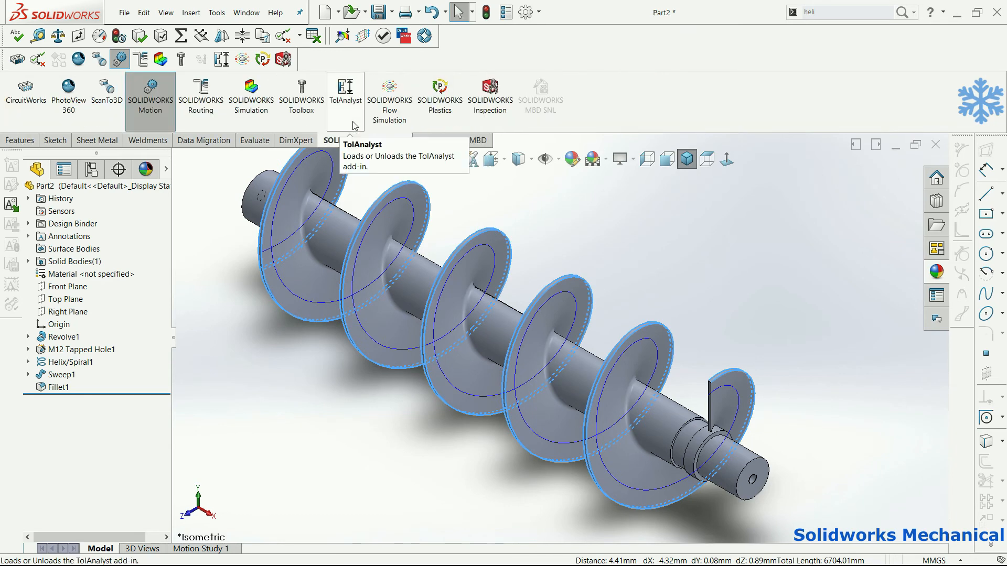
{"action": "left_click", "coordinate": [11, 141]}
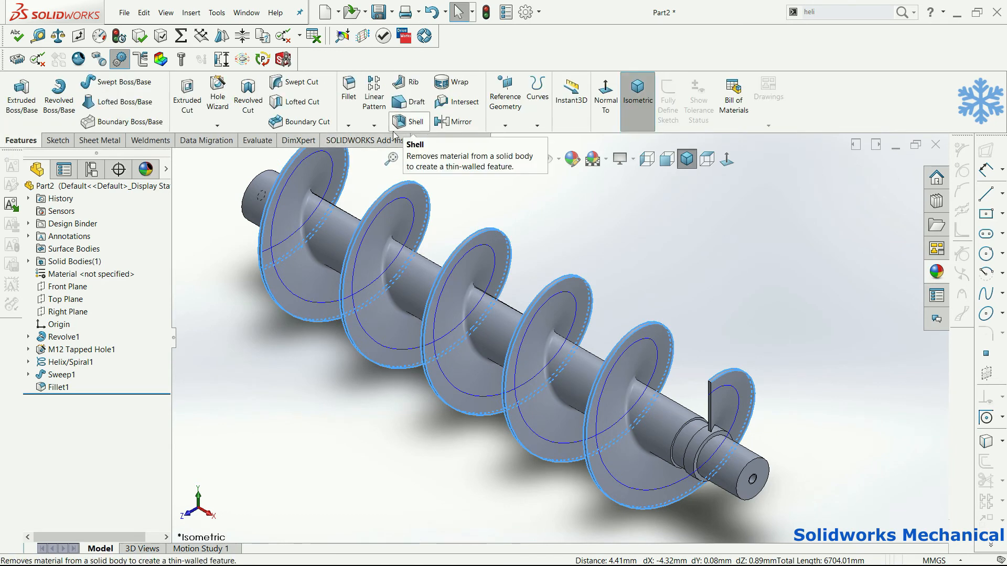
{"action": "left_click", "coordinate": [348, 126]}
{"action": "left_click", "coordinate": [362, 151]}
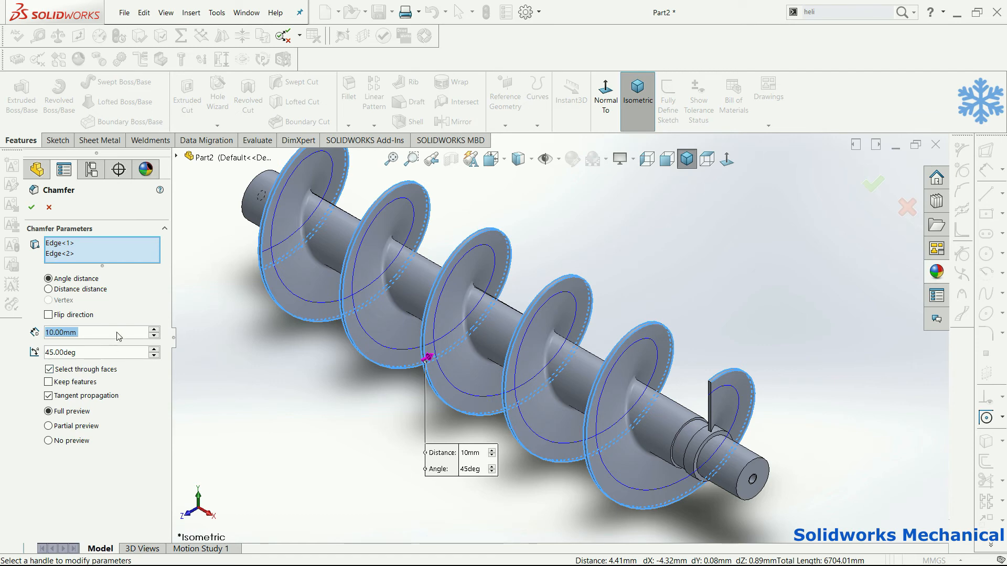
{"action": "type", "text": "0.5"}
{"action": "key", "text": "Return"}
{"action": "scroll", "coordinate": [754, 284], "scroll_direction": "down", "scroll_amount": 2}
{"action": "left_click", "coordinate": [873, 184]}
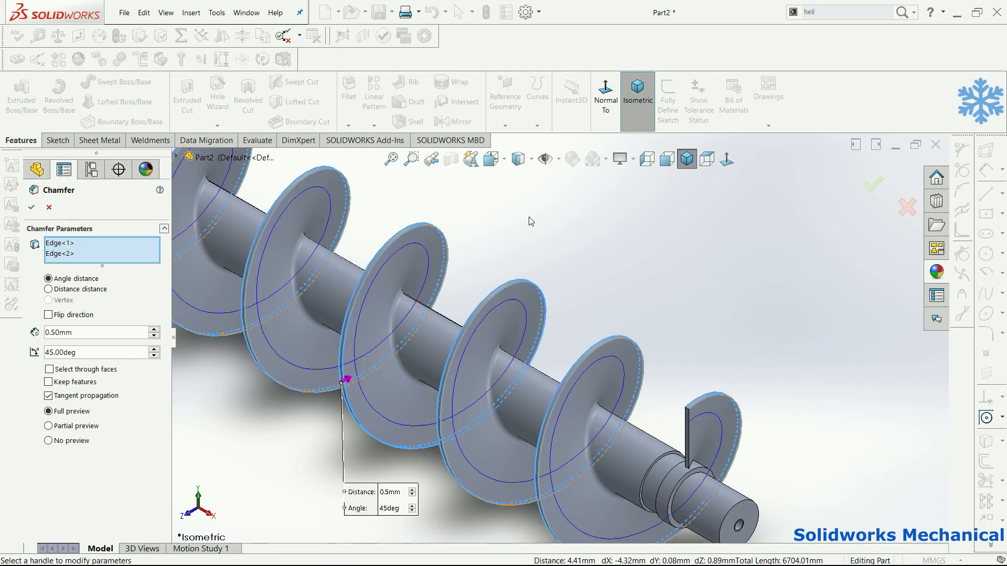
{"action": "key", "text": "Escape"}
{"action": "scroll", "coordinate": [529, 222], "scroll_direction": "up", "scroll_amount": 1}
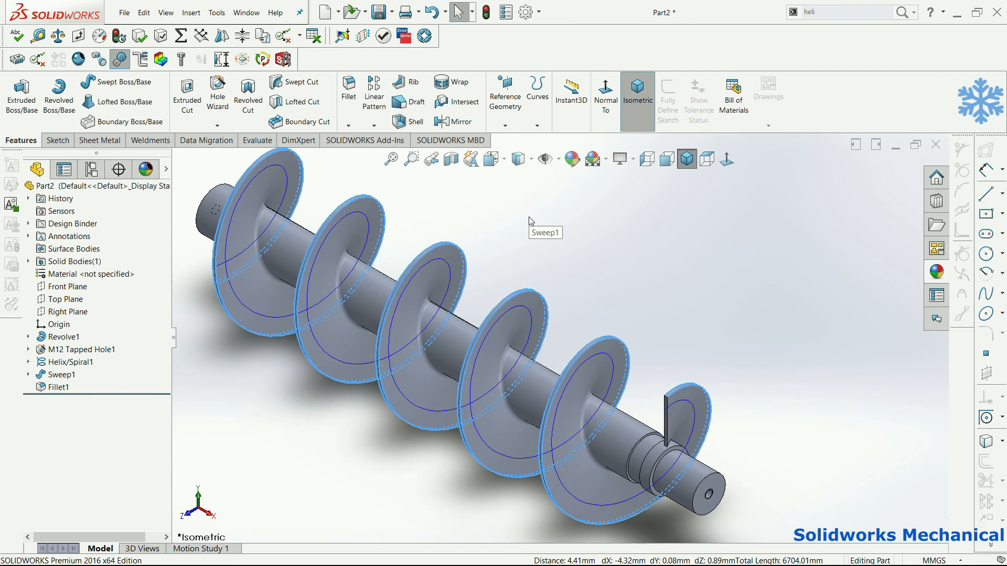
Step: Hide the helix curve that runs through the swept flight
{"action": "scroll", "coordinate": [492, 290], "scroll_direction": "up", "scroll_amount": 2}
{"action": "left_click", "coordinate": [498, 264]}
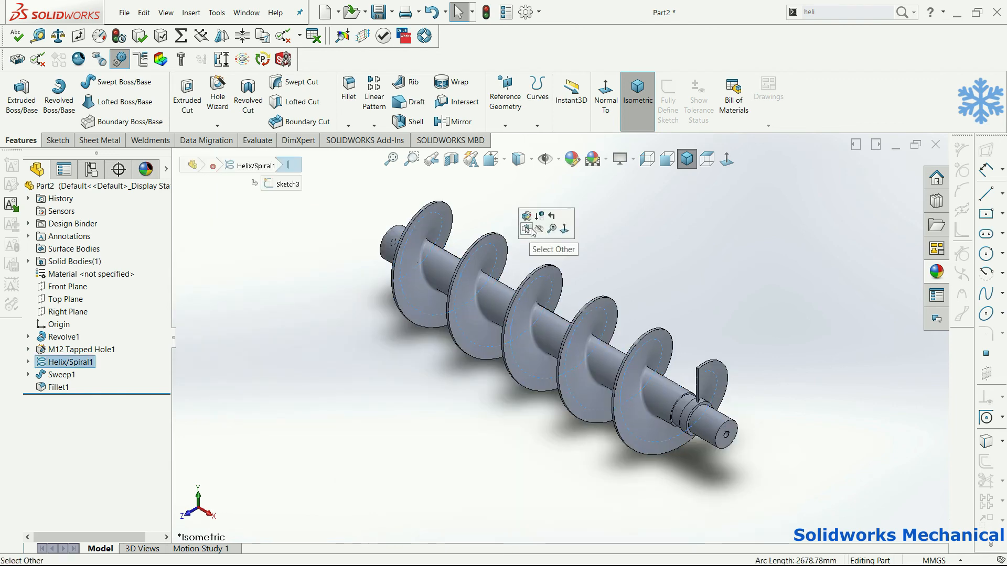
{"action": "key", "text": "Escape"}
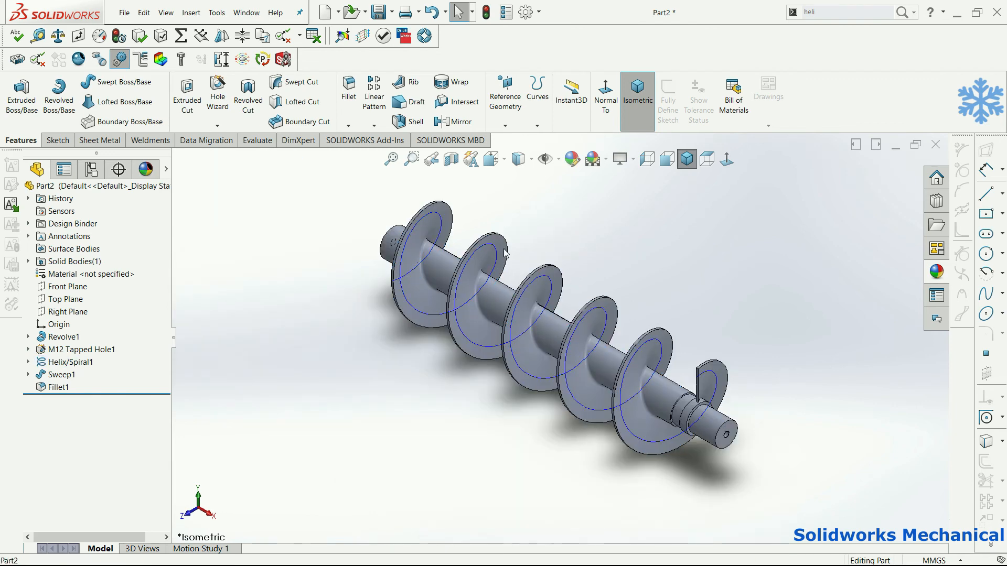
{"action": "left_click", "coordinate": [499, 257]}
{"action": "left_click", "coordinate": [496, 262]}
{"action": "left_click", "coordinate": [541, 230]}
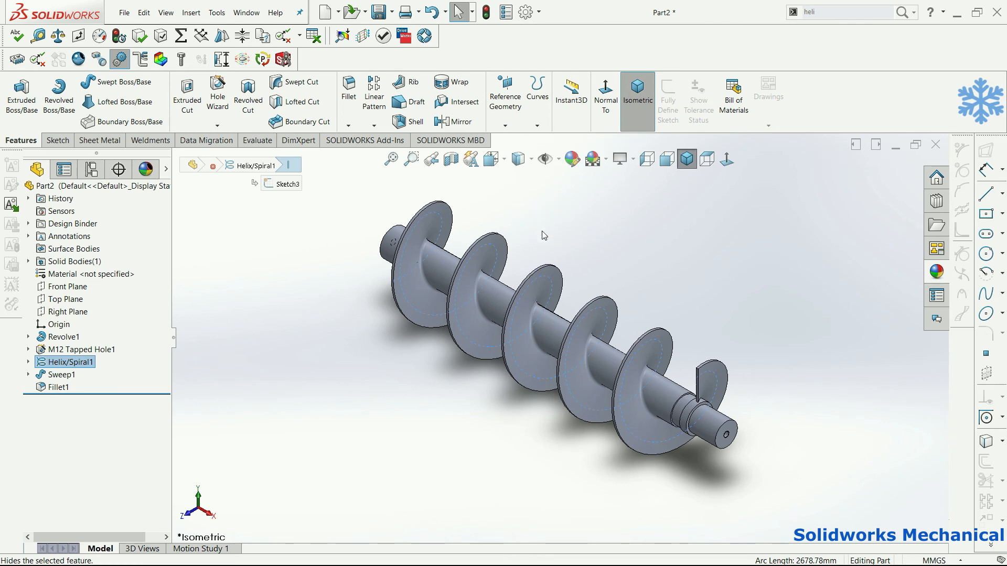
Step: Chamfer the outer circular edges at both shaft ends, on the collar and at the main shaft's shoulder at 0.5 mm and 45 degrees
{"action": "left_click", "coordinate": [687, 159]}
{"action": "middle_click_drag", "start_coordinate": [690, 245], "coordinate": [716, 223]}
{"action": "scroll", "coordinate": [651, 351], "scroll_direction": "down", "scroll_amount": 2}
{"action": "scroll", "coordinate": [651, 350], "scroll_direction": "down", "scroll_amount": 2}
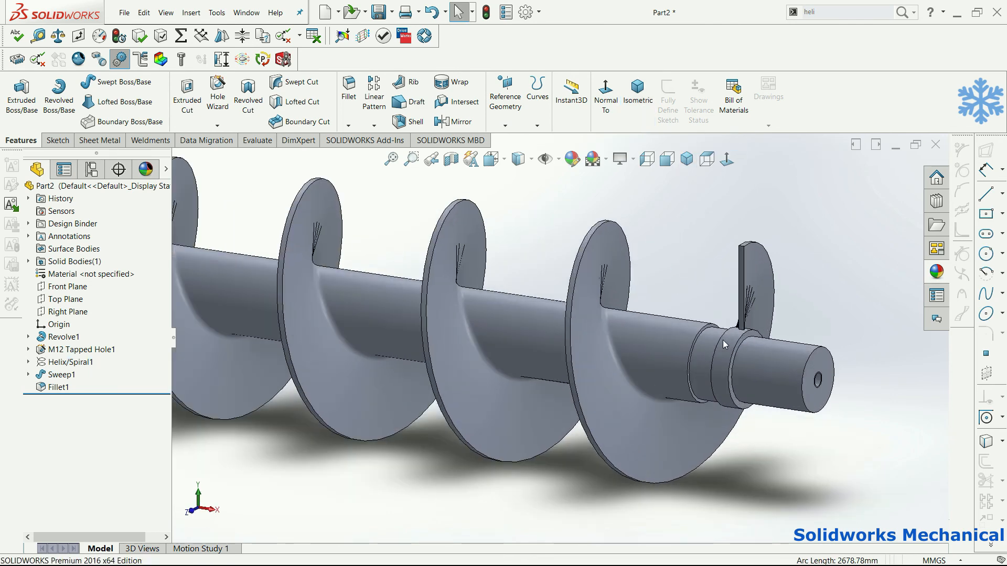
{"action": "middle_click_drag", "start_coordinate": [723, 340], "coordinate": [766, 343]}
{"action": "scroll", "coordinate": [748, 347], "scroll_direction": "up", "scroll_amount": 3}
{"action": "middle_click_drag", "start_coordinate": [432, 343], "coordinate": [757, 355]}
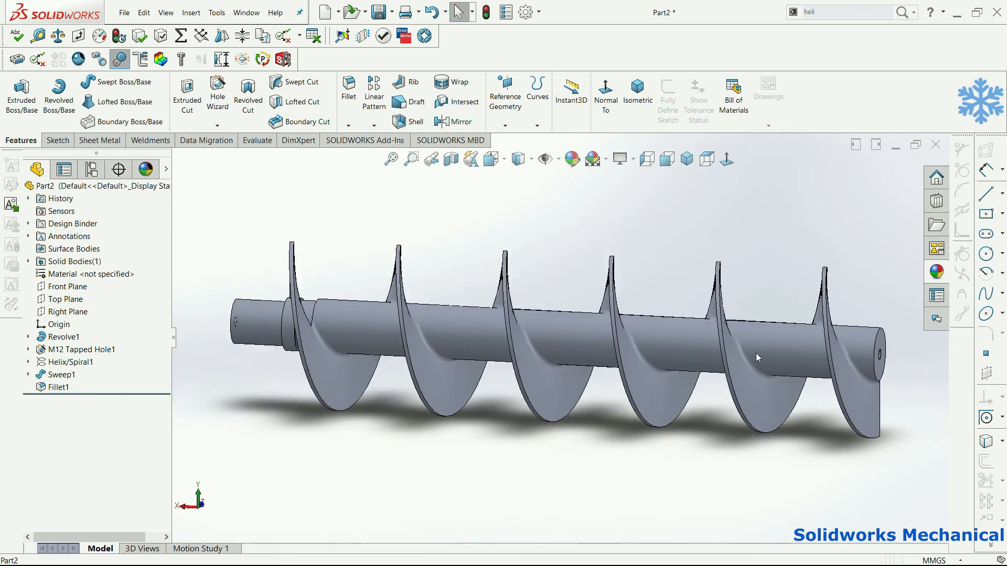
{"action": "left_click", "coordinate": [880, 342]}
{"action": "middle_click_drag", "start_coordinate": [452, 294], "coordinate": [387, 318]}
{"action": "scroll", "coordinate": [352, 331], "scroll_direction": "down", "scroll_amount": 3}
{"action": "left_click", "coordinate": [347, 335]}
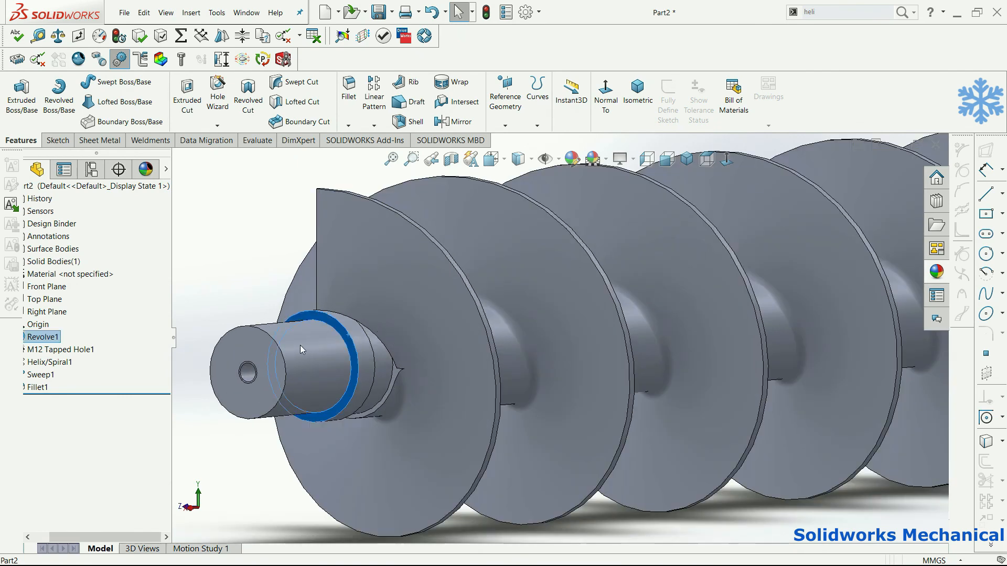
{"action": "left_click", "coordinate": [329, 316]}
{"action": "left_click", "coordinate": [255, 329], "text": "ctrl"}
{"action": "middle_click_drag", "start_coordinate": [255, 329], "coordinate": [458, 316]}
{"action": "left_click", "coordinate": [452, 326], "text": "ctrl"}
{"action": "left_click", "coordinate": [349, 126]}
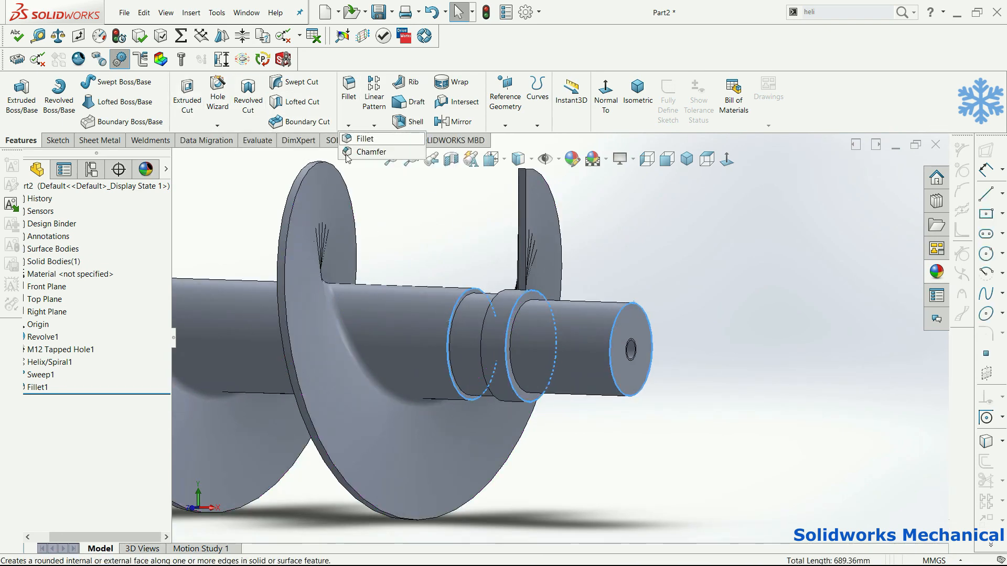
{"action": "left_click", "coordinate": [349, 152]}
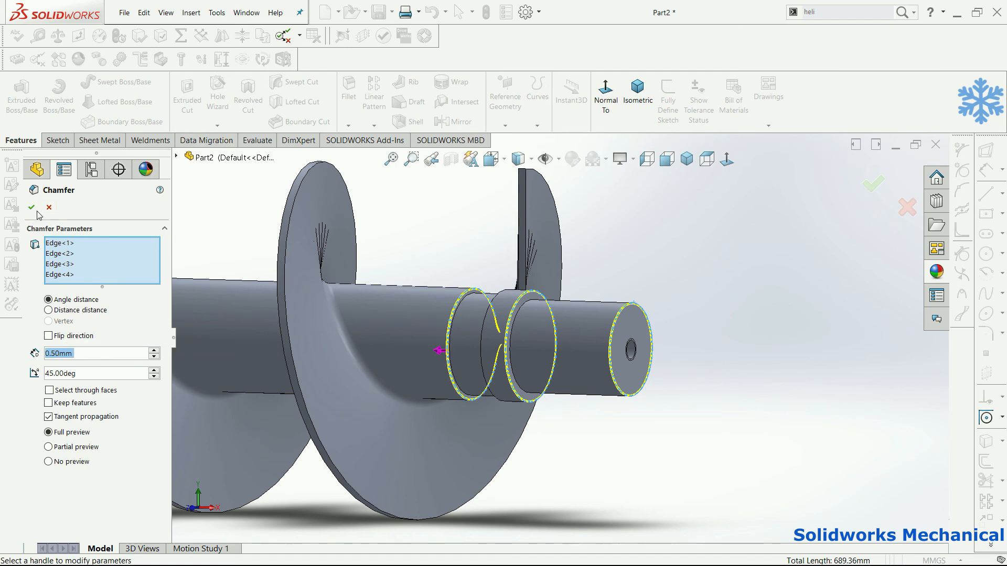
{"action": "key", "text": "Return"}
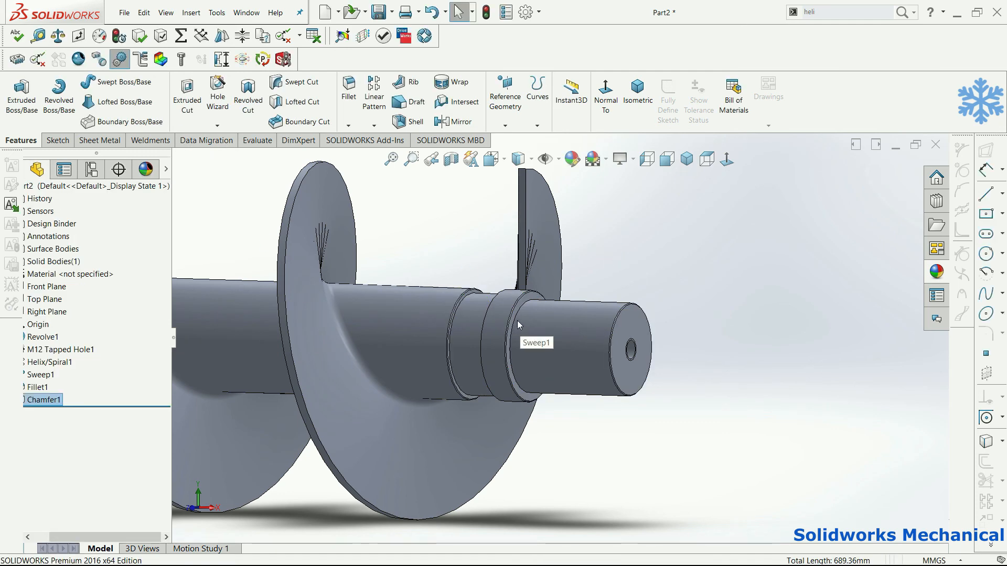
Step: Fillet the circular edge where the stepped-down shaft end meets the collar with a 2 mm radius
{"action": "left_click", "coordinate": [517, 320]}
{"action": "left_click", "coordinate": [348, 90]}
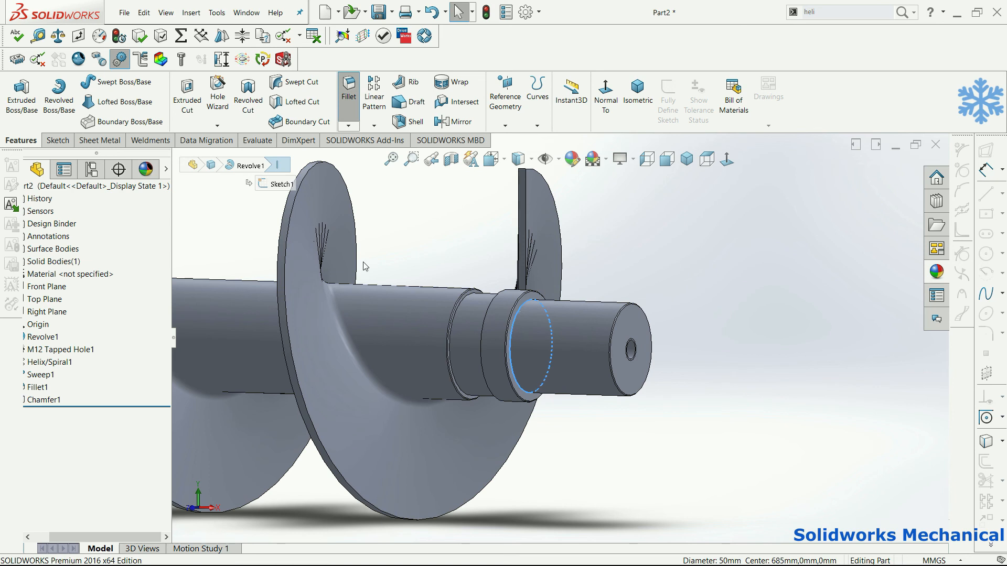
{"action": "type", "text": "2"}
{"action": "key", "text": "Return"}
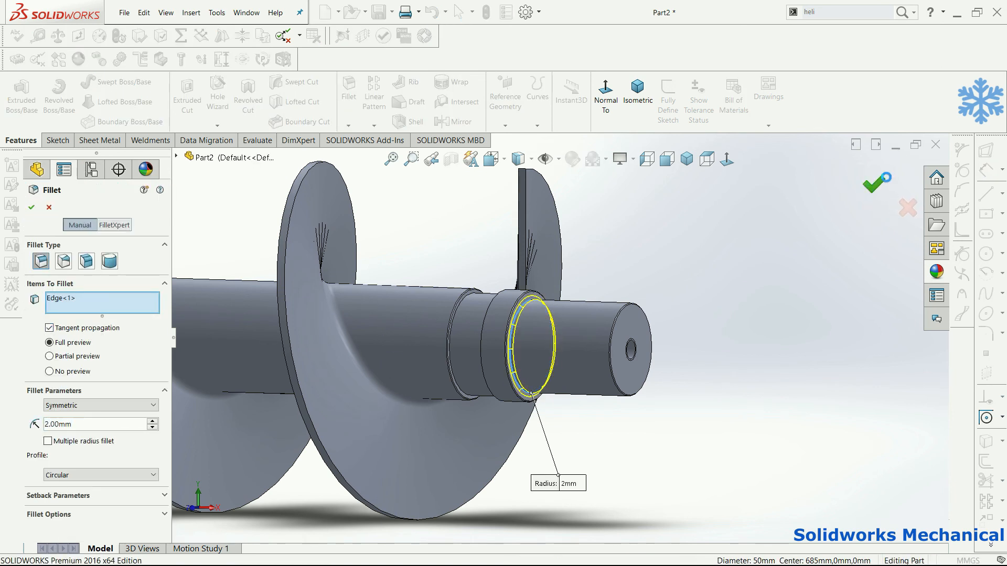
{"action": "key", "text": "Return"}
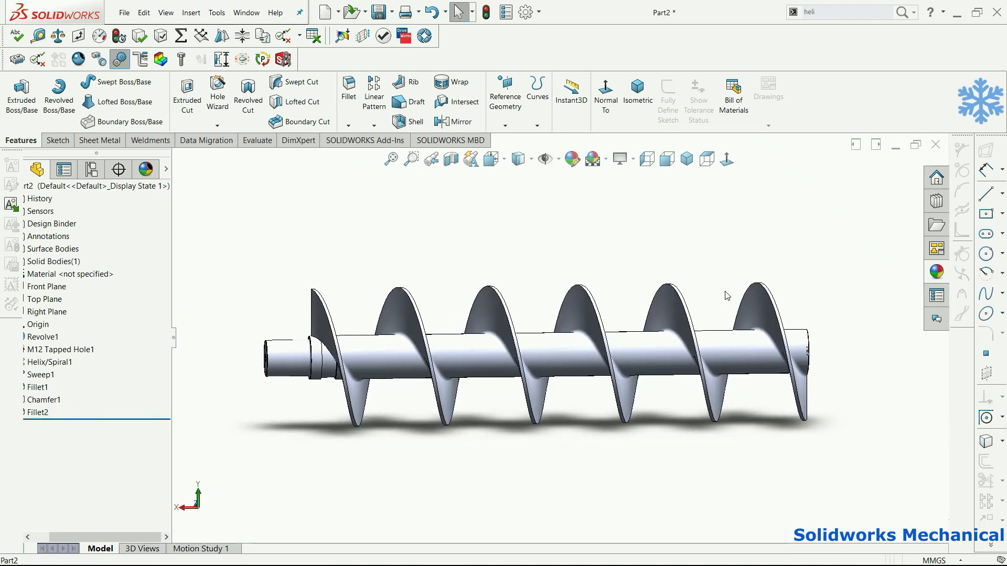
Step: Examine the finished screw conveyor in left, front and angled views
{"action": "middle_click_drag", "start_coordinate": [497, 330], "coordinate": [519, 233]}
{"action": "left_click", "coordinate": [646, 159]}
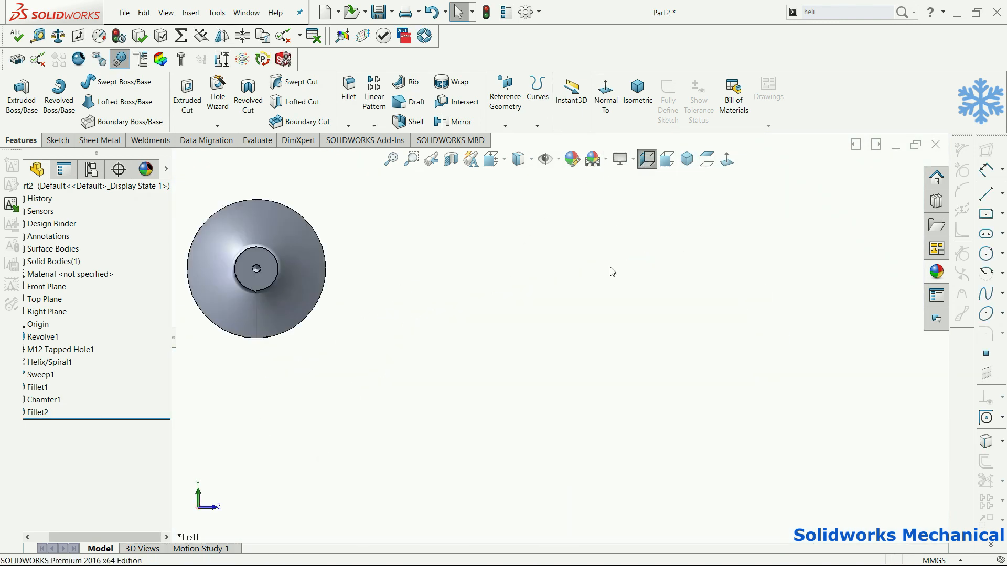
{"action": "left_click", "coordinate": [666, 159]}
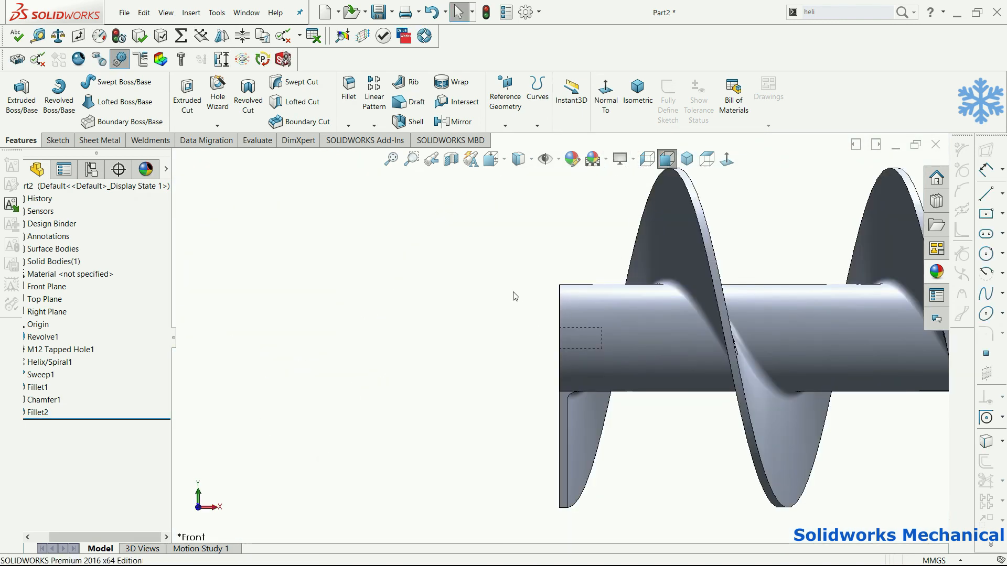
{"action": "scroll", "coordinate": [558, 325], "scroll_direction": "down", "scroll_amount": 5}
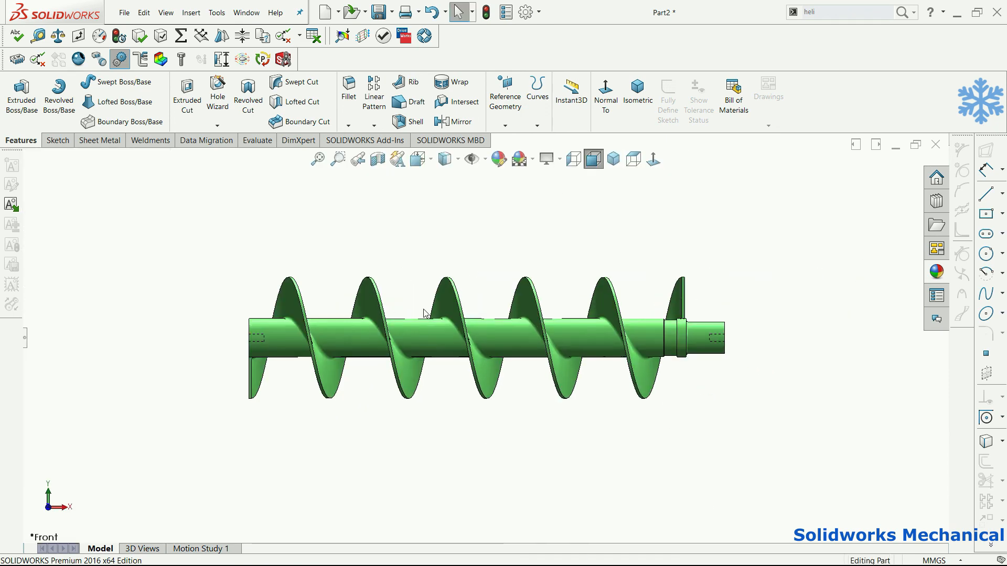
{"action": "scroll", "coordinate": [423, 289], "scroll_direction": "down", "scroll_amount": 3}
{"action": "middle_click_drag", "start_coordinate": [442, 309], "coordinate": [497, 336]}
{"action": "scroll", "coordinate": [490, 318], "scroll_direction": "up", "scroll_amount": 3}
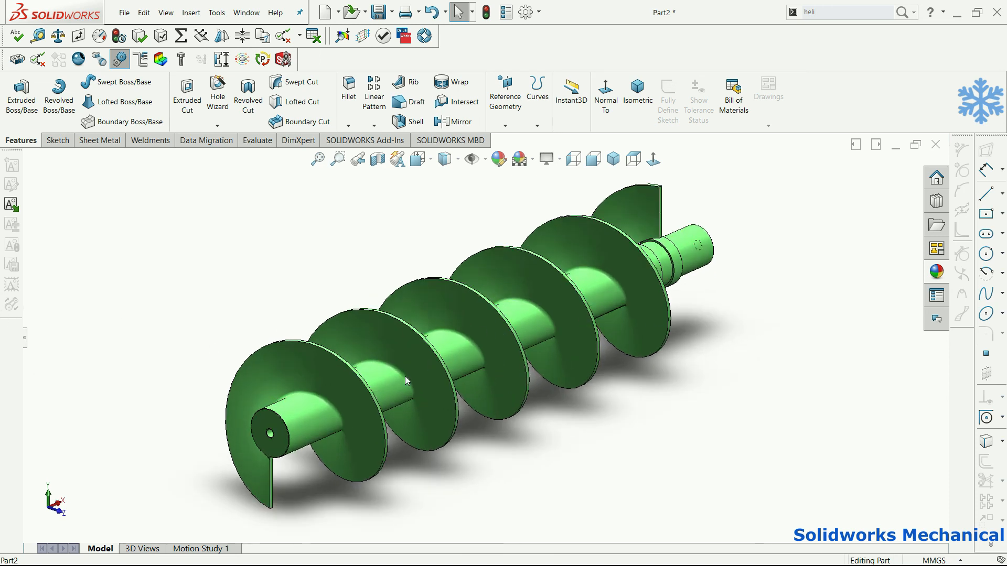
Step: Show the feature tree again beside the finished model
{"action": "left_click", "coordinate": [25, 346]}
{"action": "left_click", "coordinate": [497, 251]}
{"action": "left_click", "coordinate": [769, 380]}
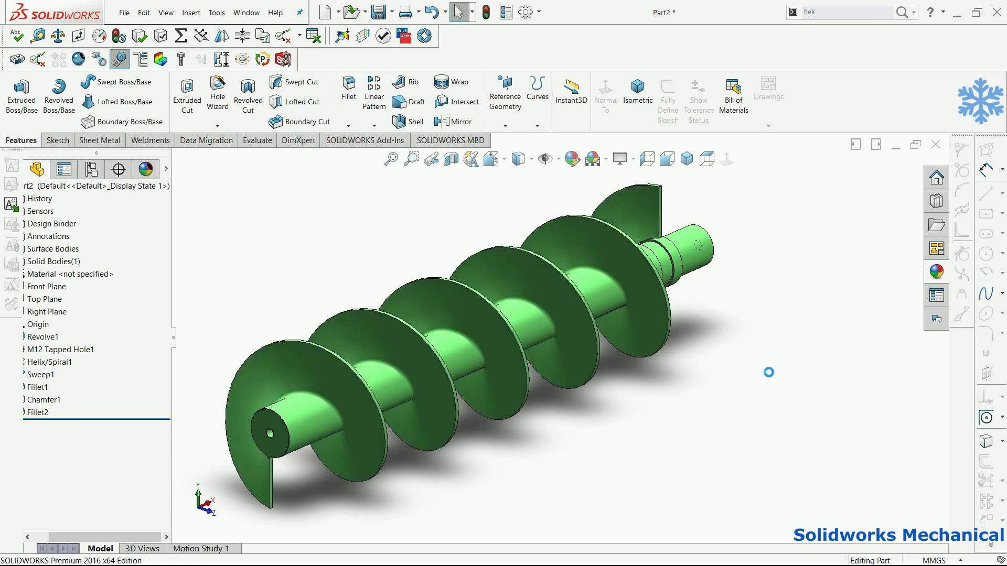
{"action": "left_click", "coordinate": [941, 148]}
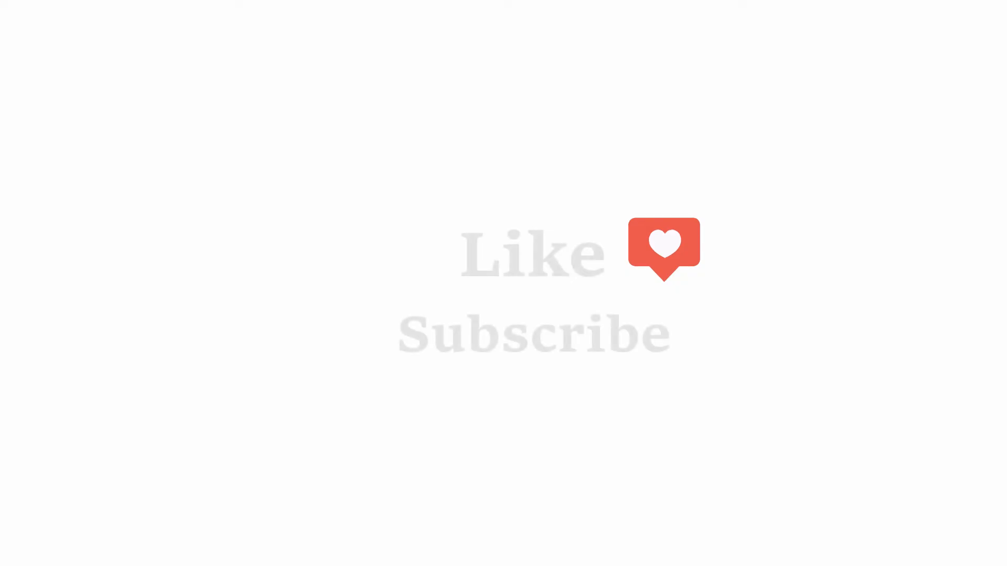